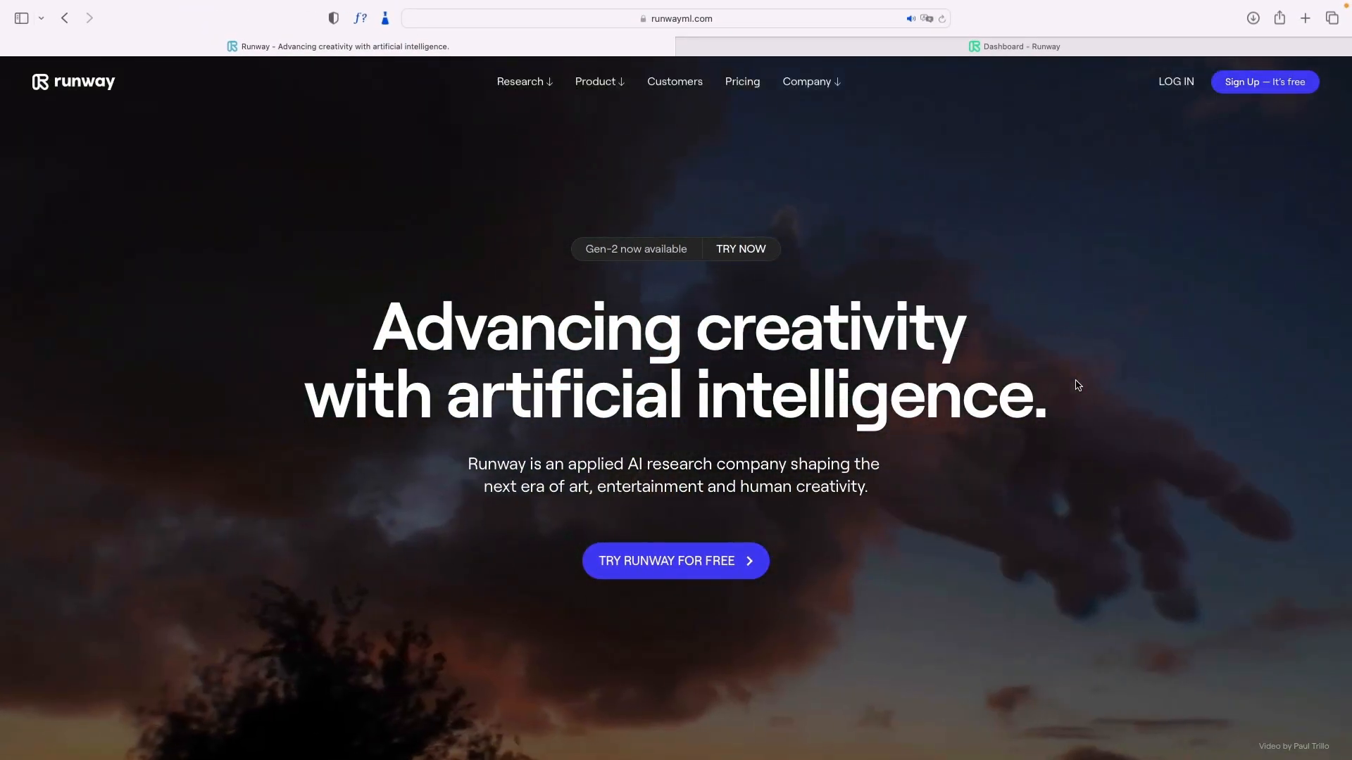
Step: Open the pricing page and compare the features and prices of the Basic, Standard, Pro and Enterprise plans
{"action": "left_click", "coordinate": [742, 82]}
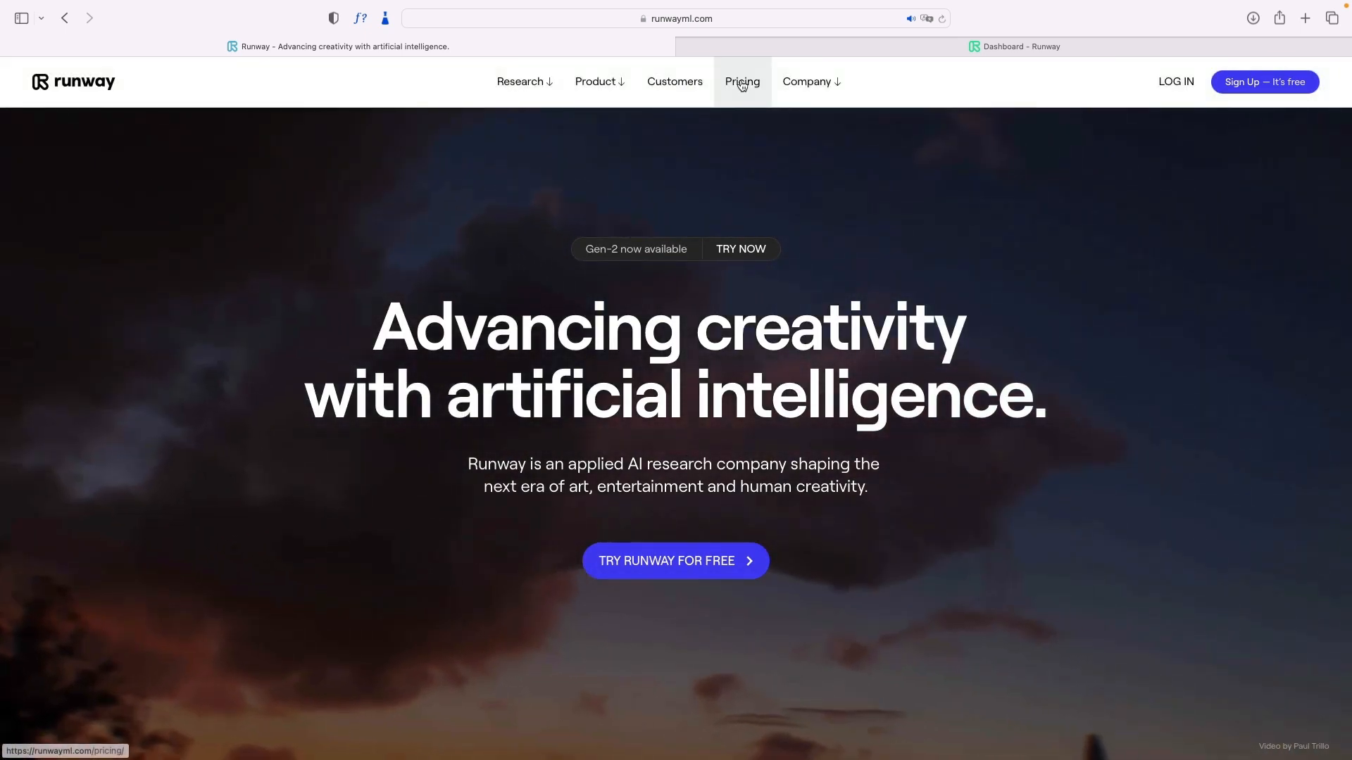
{"action": "scroll", "coordinate": [617, 310], "scroll_direction": "down", "scroll_amount": 3}
{"action": "scroll", "coordinate": [618, 312], "scroll_direction": "down", "scroll_amount": 2}
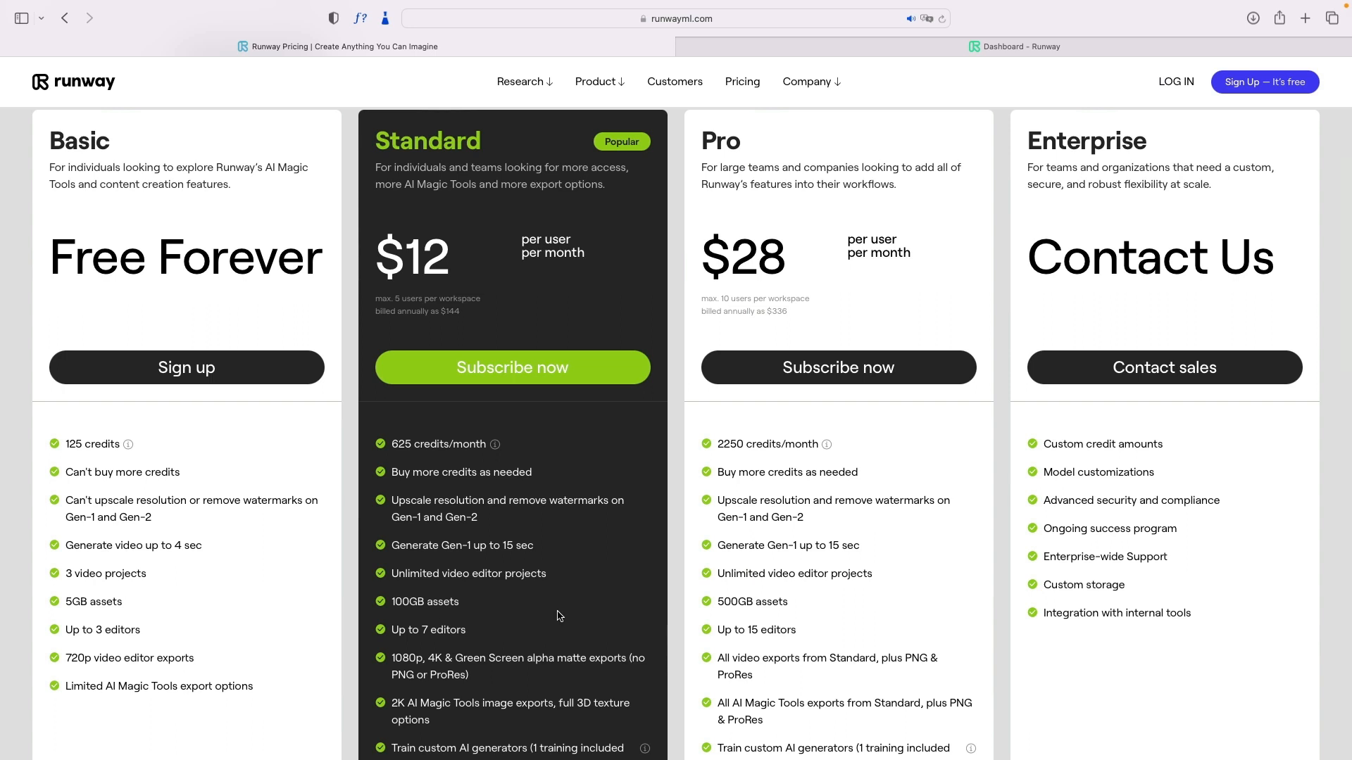
{"action": "scroll", "coordinate": [559, 616], "scroll_direction": "up", "scroll_amount": 2}
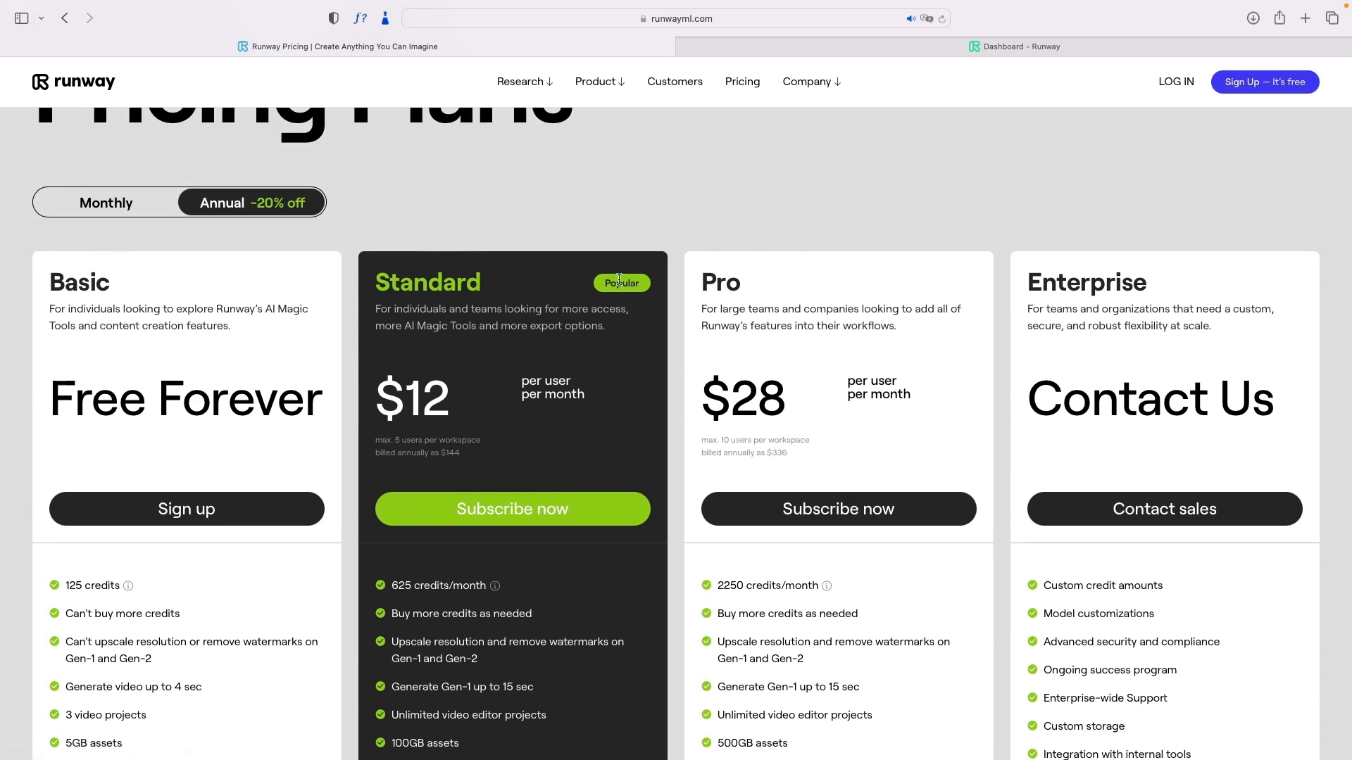
{"action": "scroll", "coordinate": [502, 428], "scroll_direction": "down", "scroll_amount": 3}
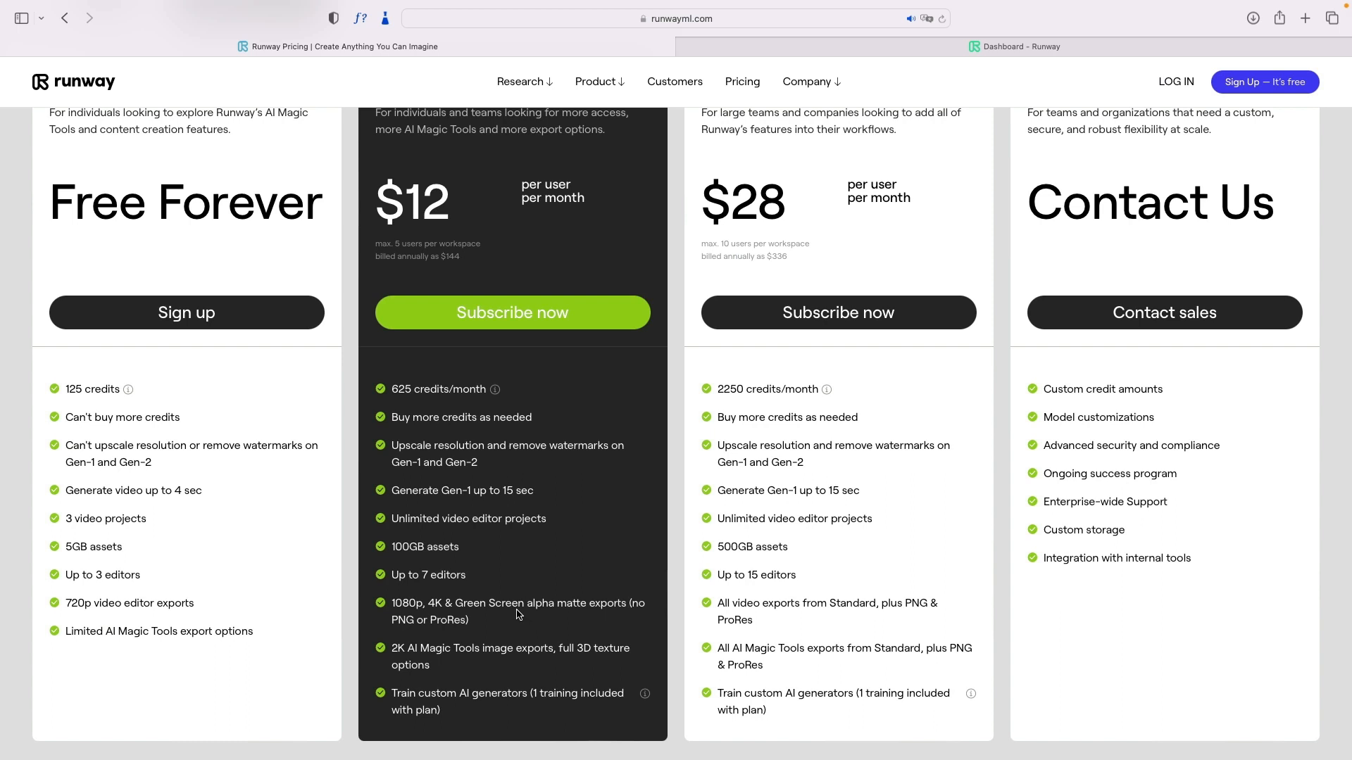
{"action": "scroll", "coordinate": [521, 616], "scroll_direction": "up", "scroll_amount": 3}
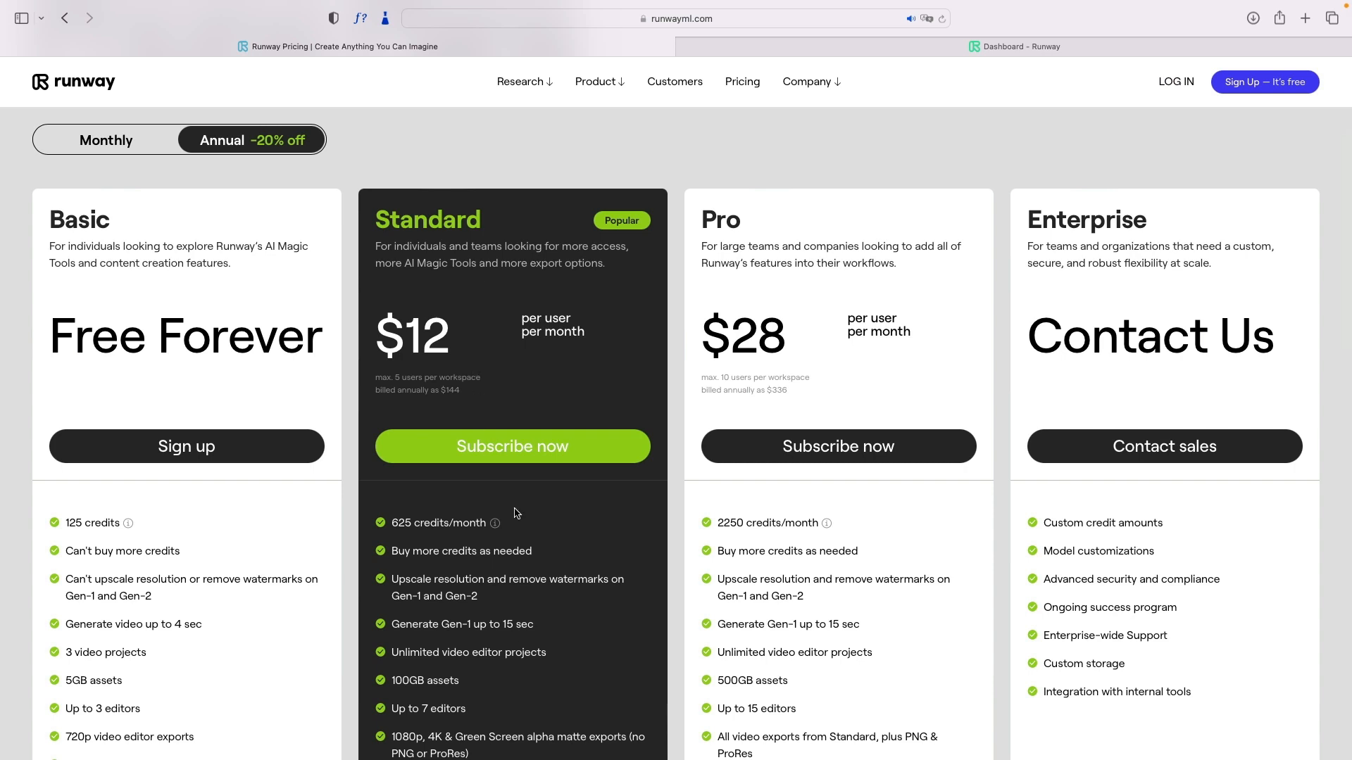
{"action": "scroll", "coordinate": [495, 646], "scroll_direction": "down", "scroll_amount": 2}
{"action": "scroll", "coordinate": [494, 646], "scroll_direction": "down", "scroll_amount": 2}
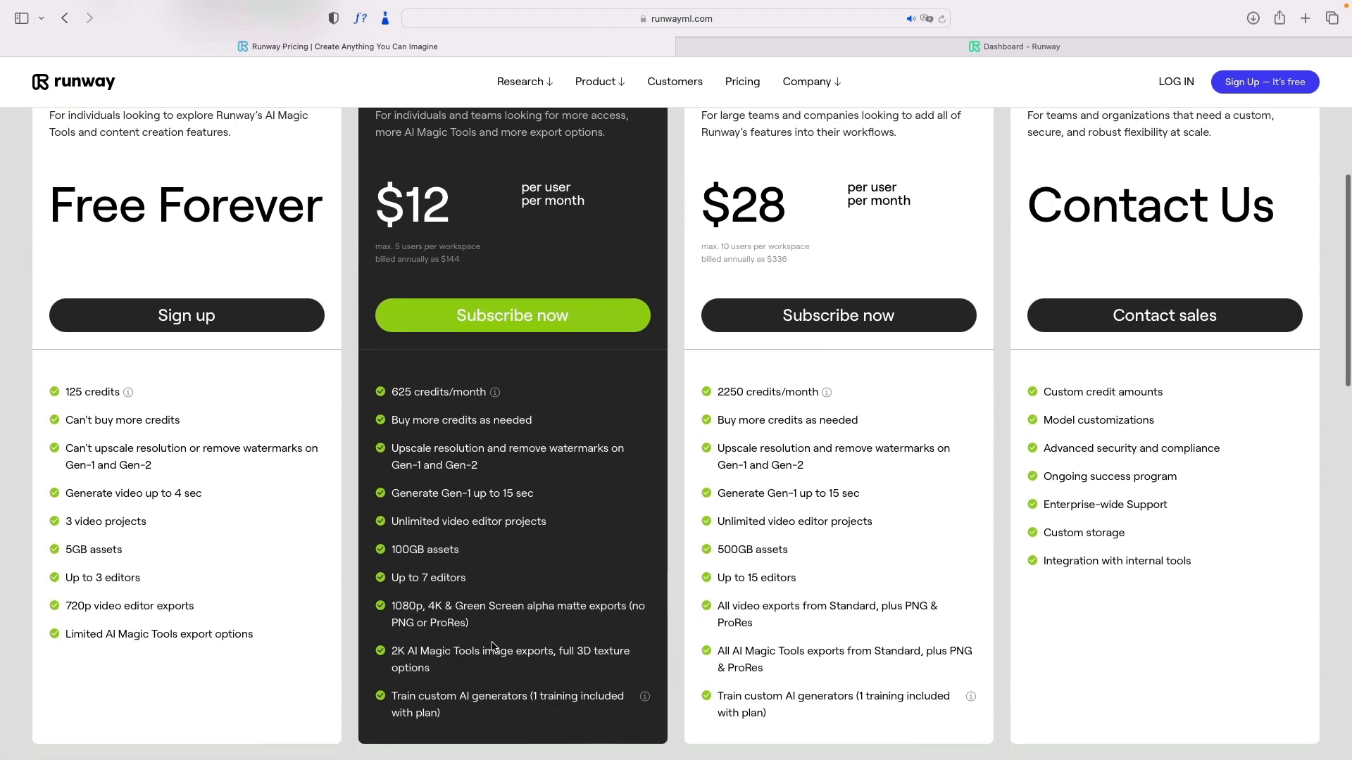
{"action": "scroll", "coordinate": [493, 644], "scroll_direction": "up", "scroll_amount": 2}
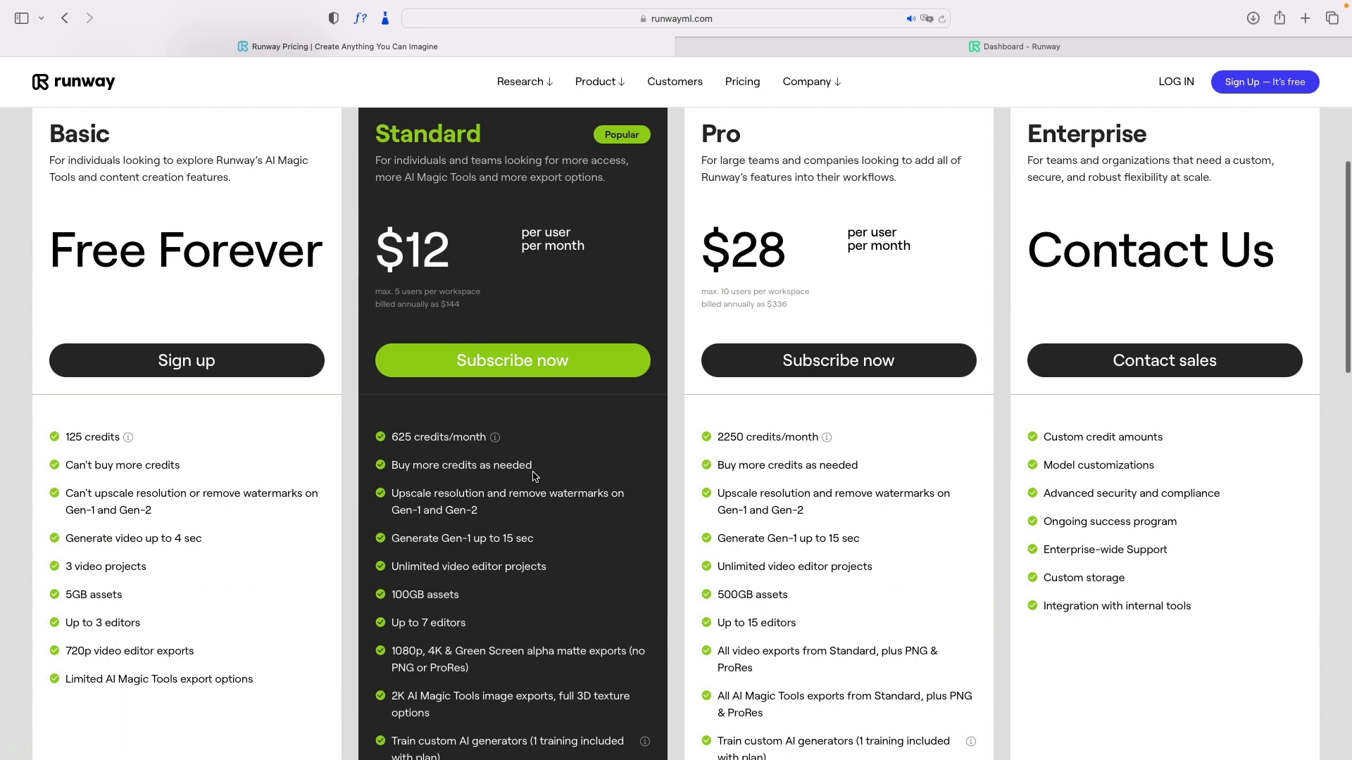
{"action": "scroll", "coordinate": [534, 476], "scroll_direction": "up", "scroll_amount": 3}
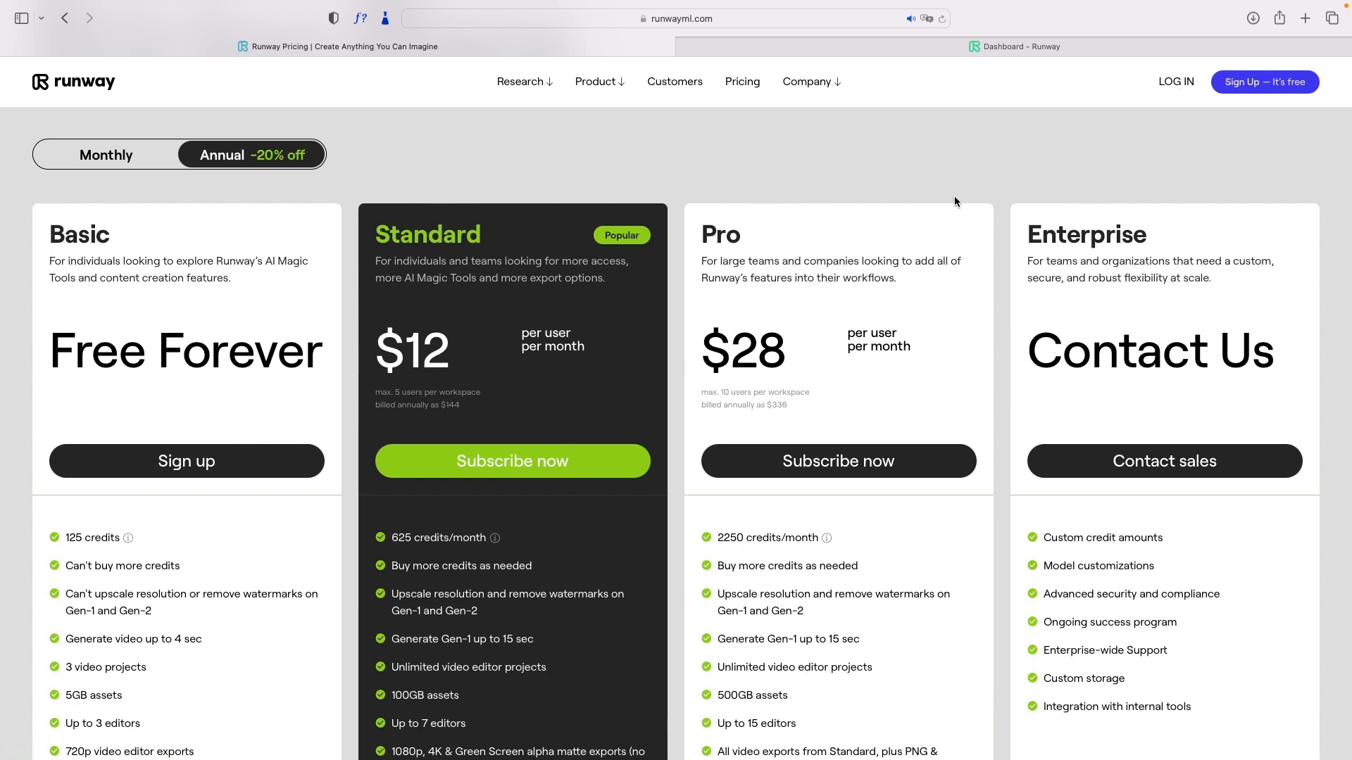
{"action": "left_click", "coordinate": [864, 42]}
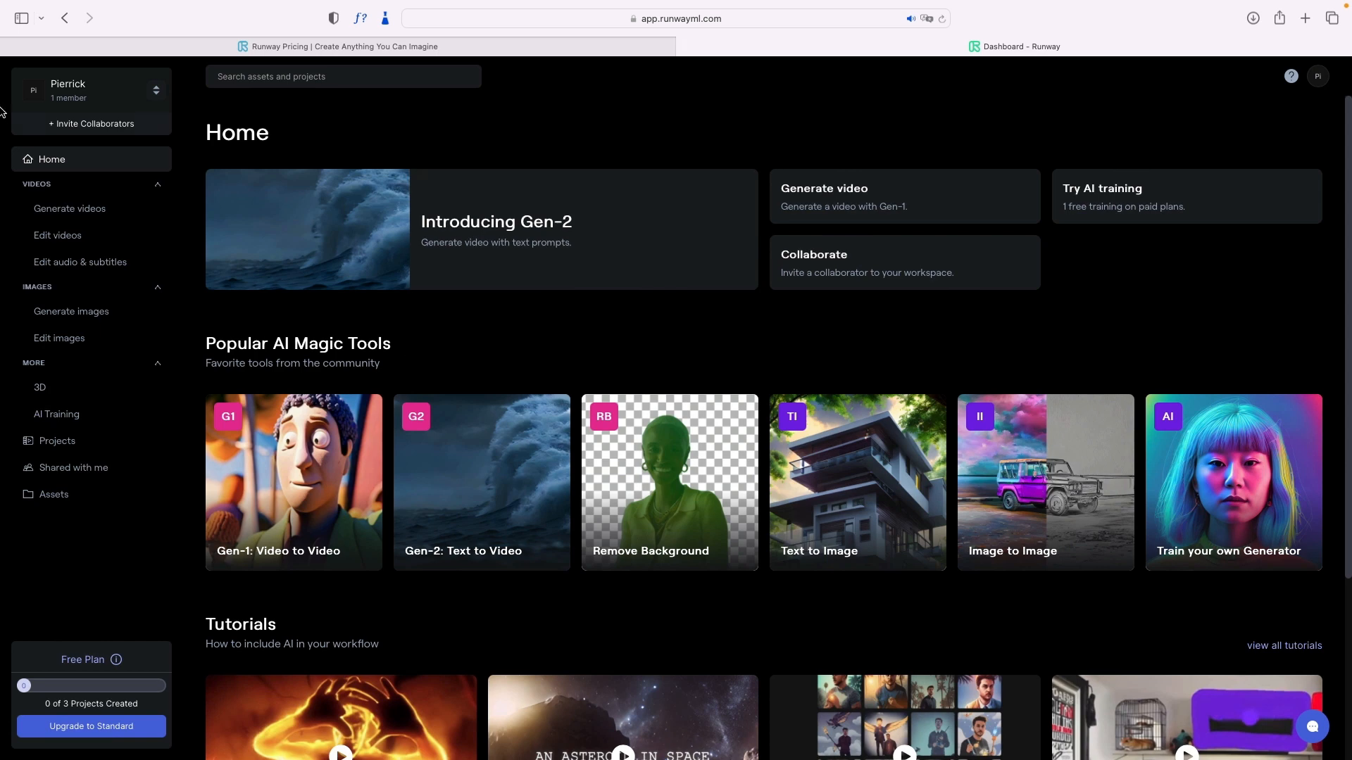
{"action": "left_click", "coordinate": [483, 46]}
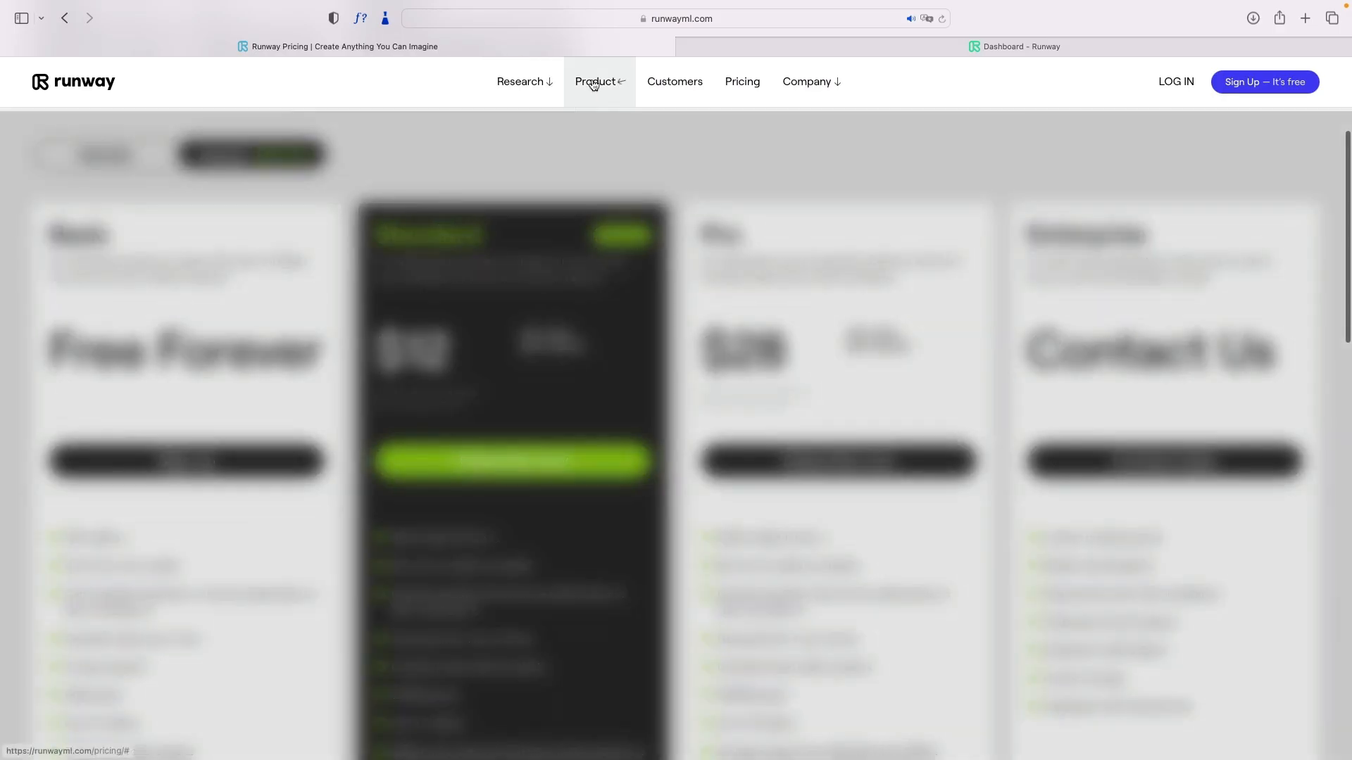
{"action": "mouse_move", "coordinate": [595, 83]}
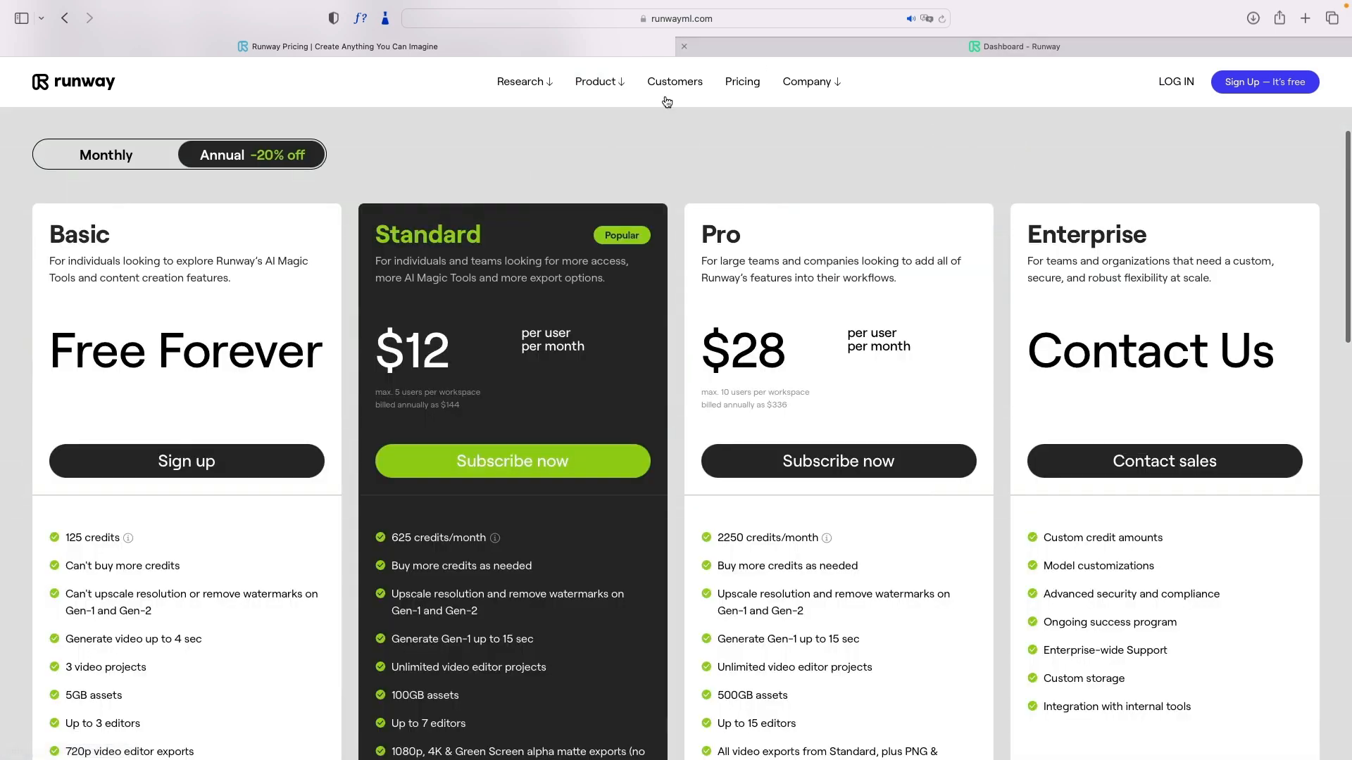
Step: Open Gen-2: Text to Video from the Runway dashboard and upload futuristic-town1.jpg as the prompt image
{"action": "left_click", "coordinate": [859, 50]}
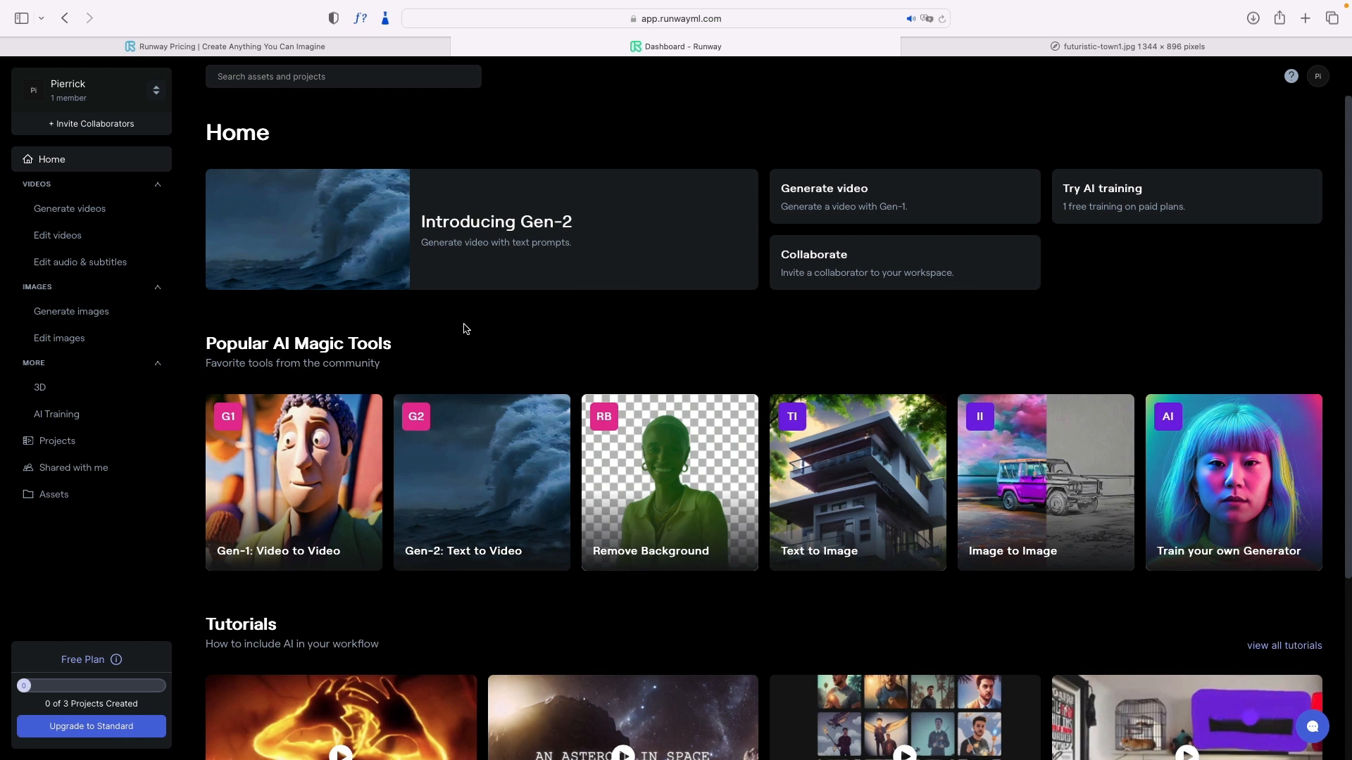
{"action": "left_click", "coordinate": [556, 242]}
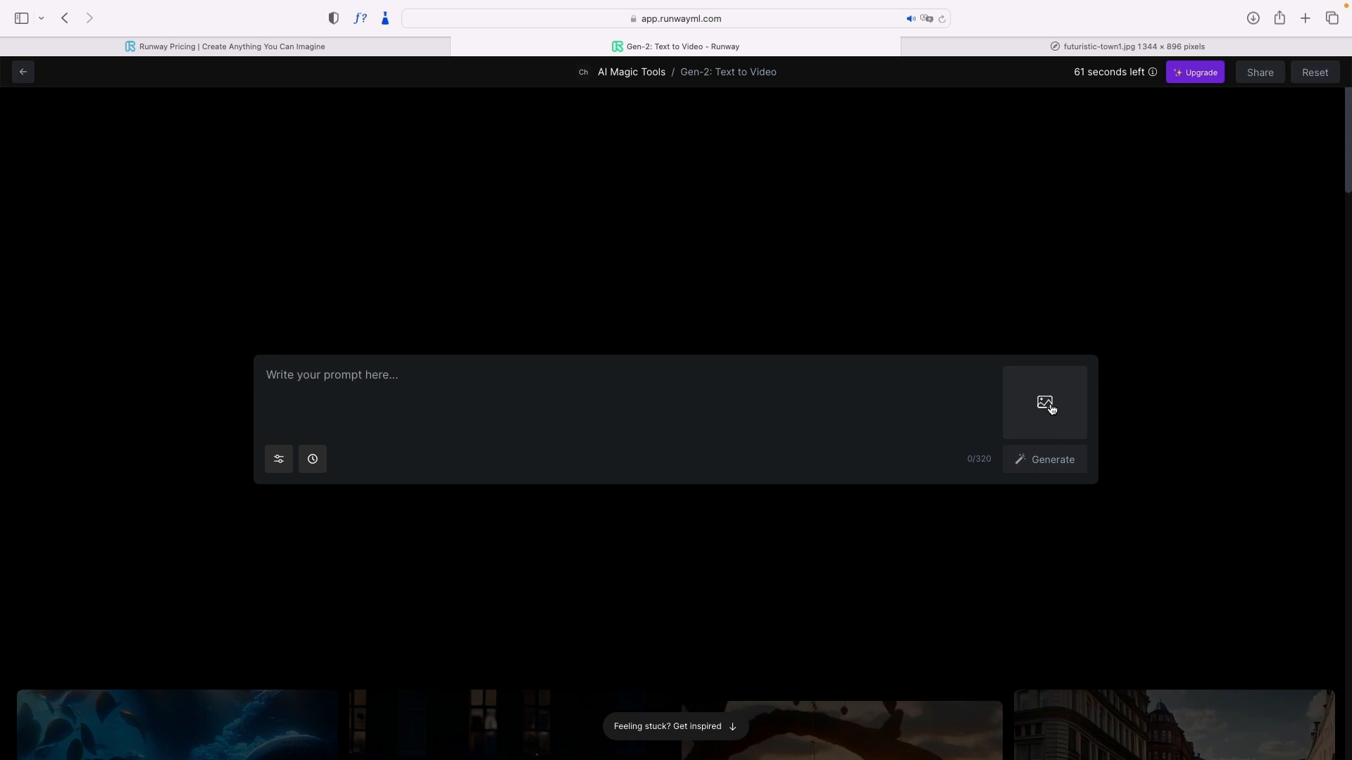
{"action": "left_click", "coordinate": [1045, 404]}
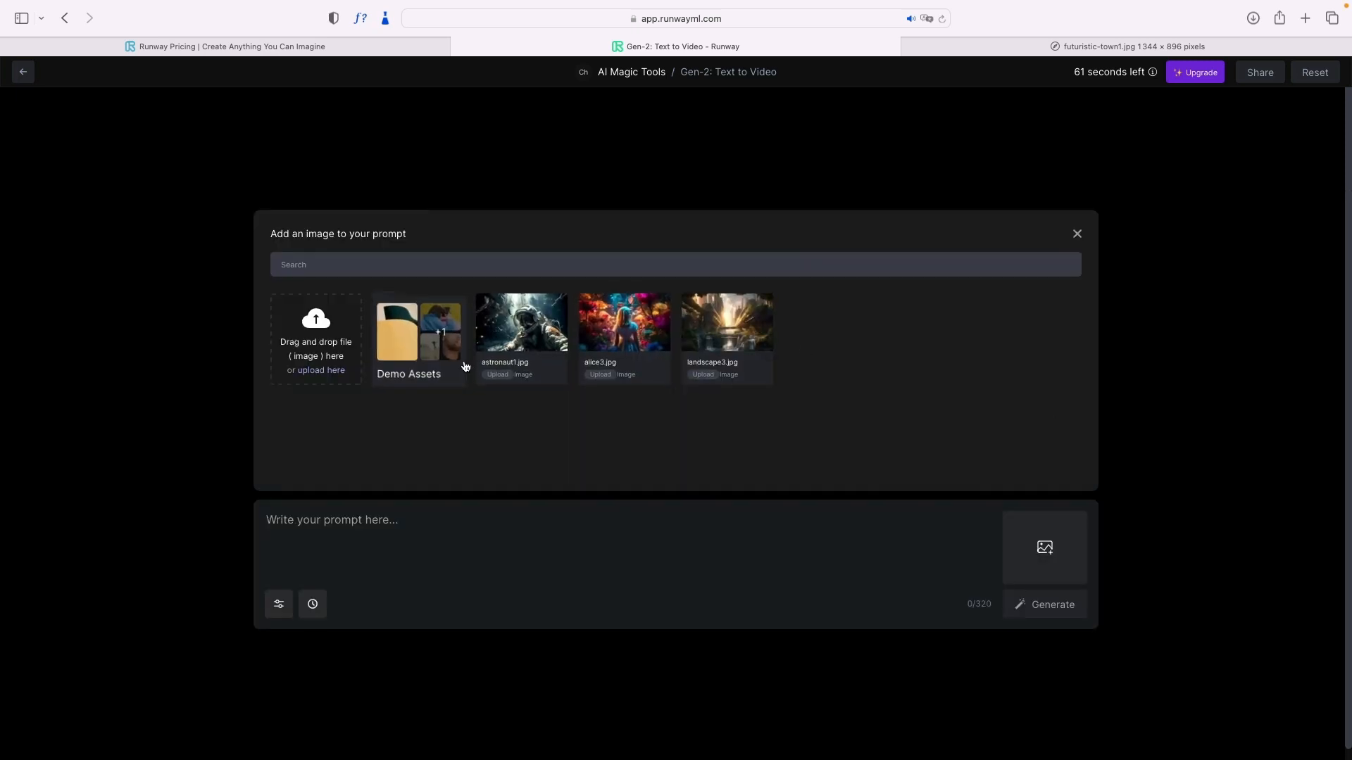
{"action": "left_click", "coordinate": [1075, 48]}
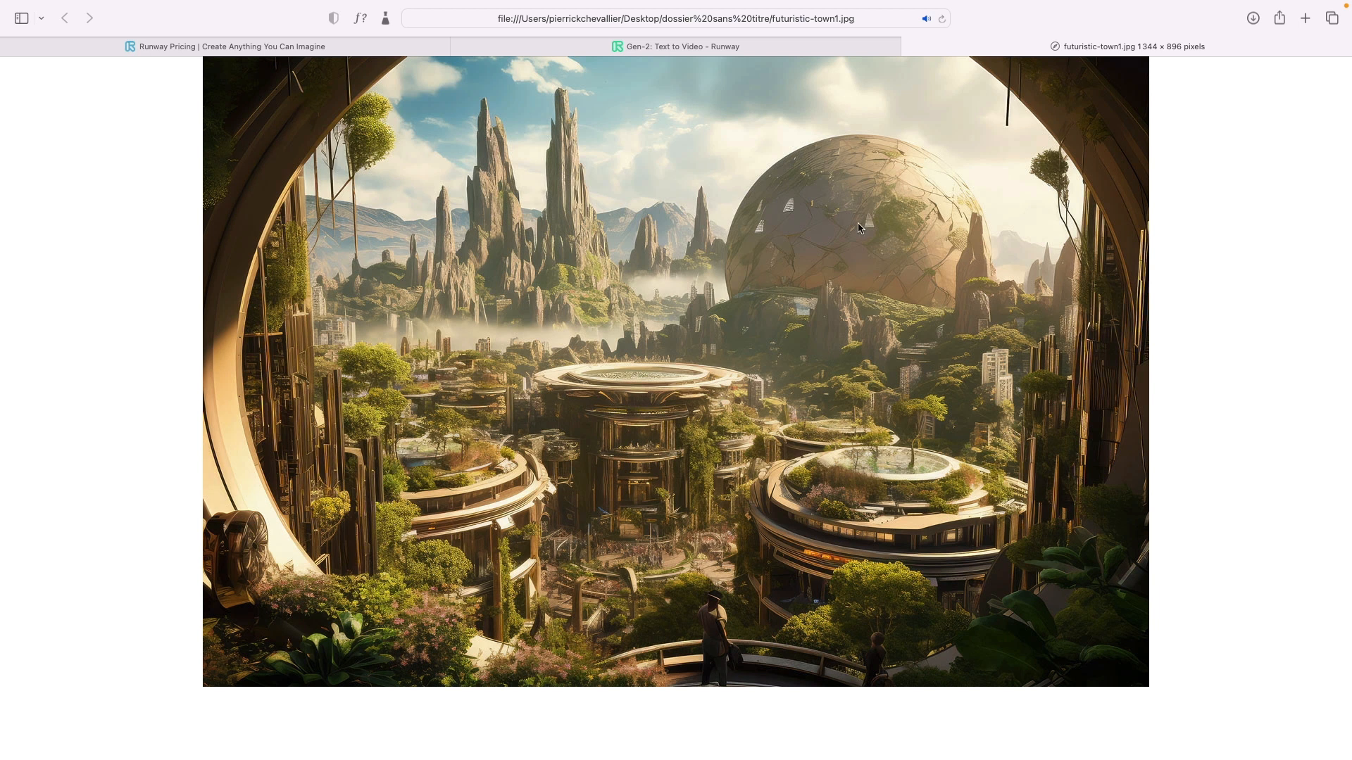
{"action": "left_click", "coordinate": [761, 47]}
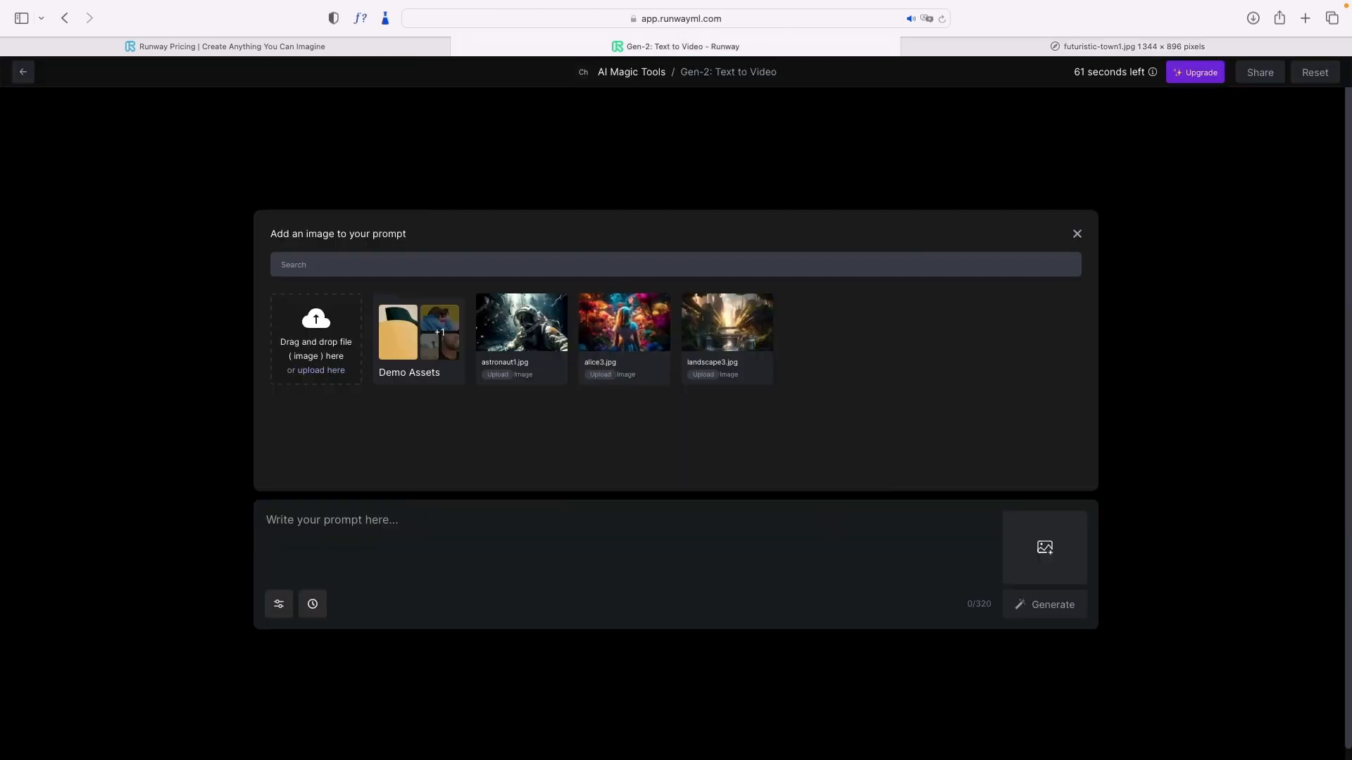
{"action": "left_click_drag", "start_coordinate": [476, 454], "coordinate": [301, 316]}
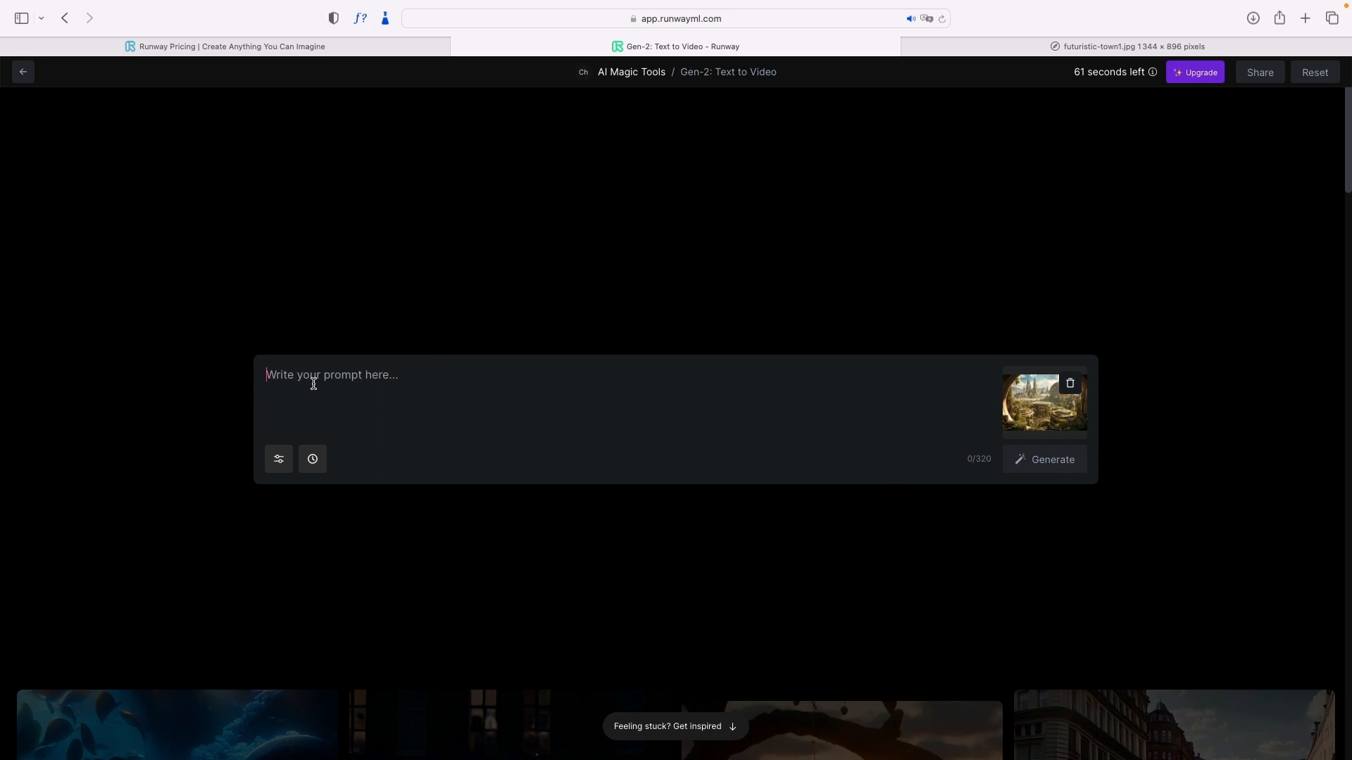
Step: Enter the prompt for an astonishing, photorealistic futuristic city built within a colossal crater, ending with "ethereal light from the sun above."
{"action": "type", "text": "An astonishing, photorealistic image of a futuristic city built within a colossal crater, where state-of-the-art engineering marvels and verdant gardens coexist in perfect harmony. The curved walls of the crater create a natural amphitheater, and the city skyline is bathed in soft, ethereal light from the sun above. Th"}
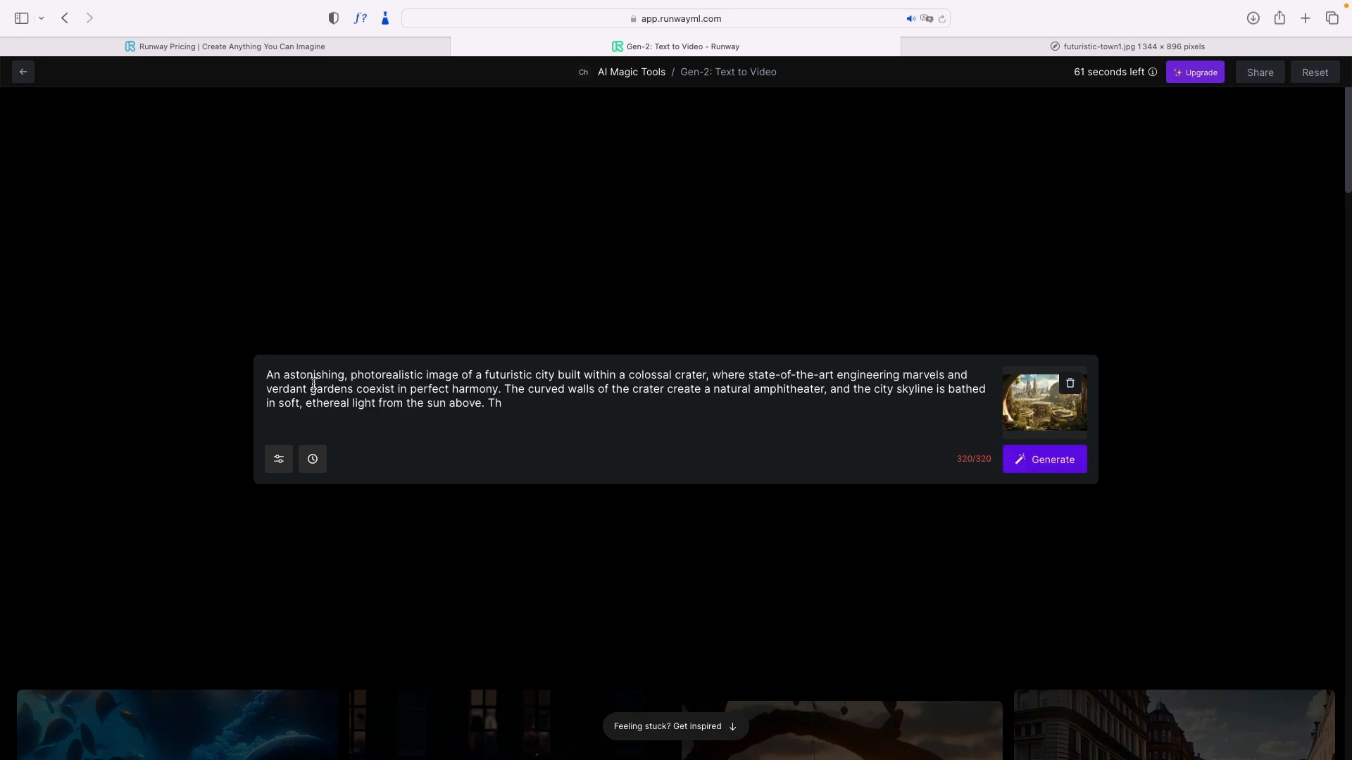
{"action": "key", "text": "BackSpace"}
Step: Enable Interpolate in the generation settings and generate the video
{"action": "left_click", "coordinate": [279, 462]}
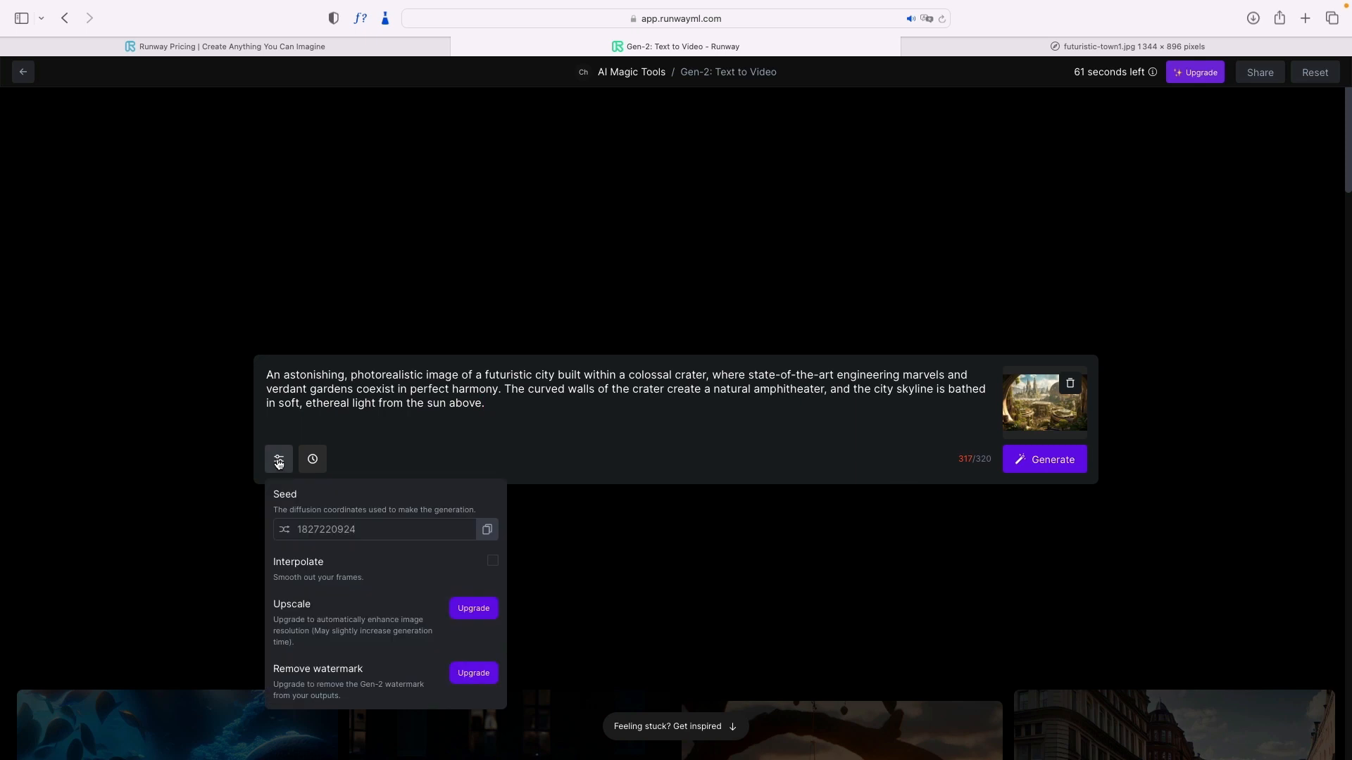
{"action": "left_click", "coordinate": [492, 561]}
{"action": "left_click", "coordinate": [716, 540]}
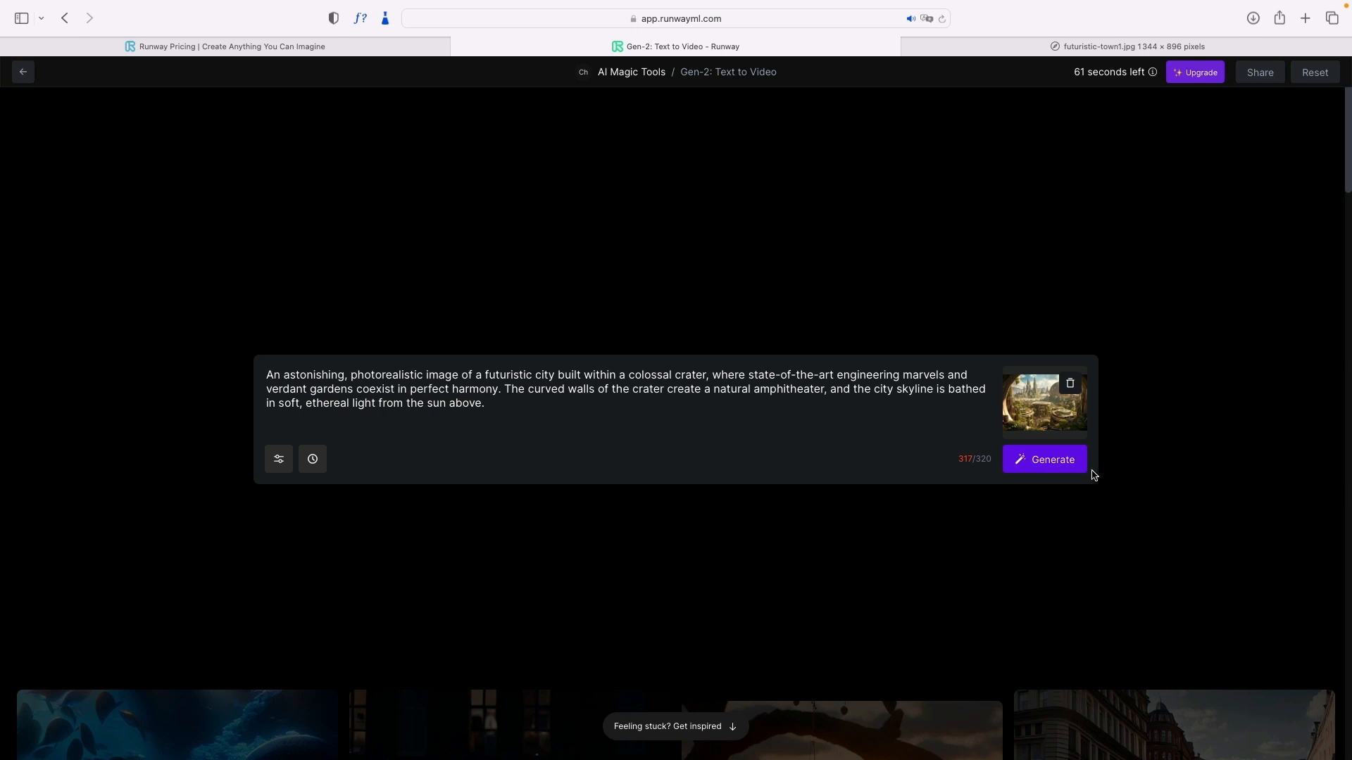
{"action": "left_click", "coordinate": [1035, 467]}
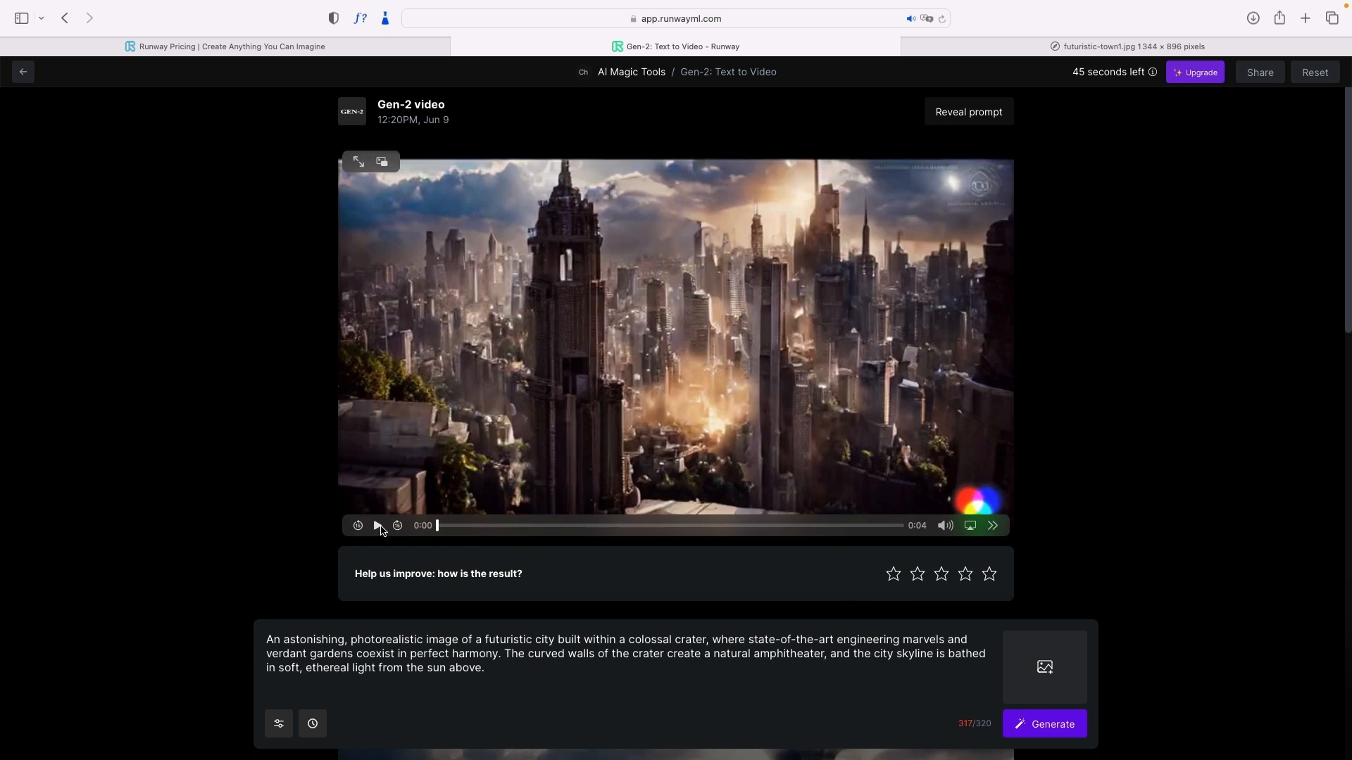
Step: Play the generated Gen-2 futuristic city videos one after another and examine the results
{"action": "left_click", "coordinate": [378, 526]}
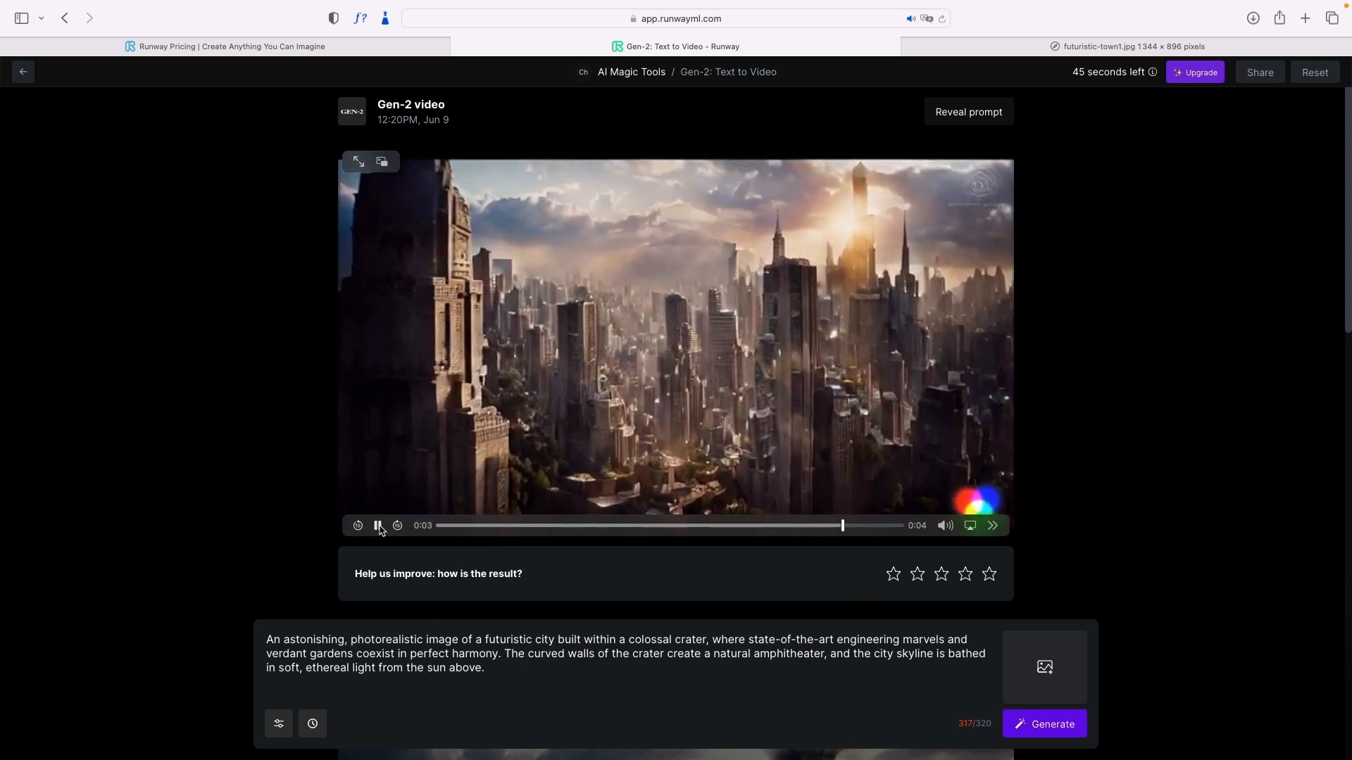
{"action": "scroll", "coordinate": [608, 445], "scroll_direction": "down", "scroll_amount": 10}
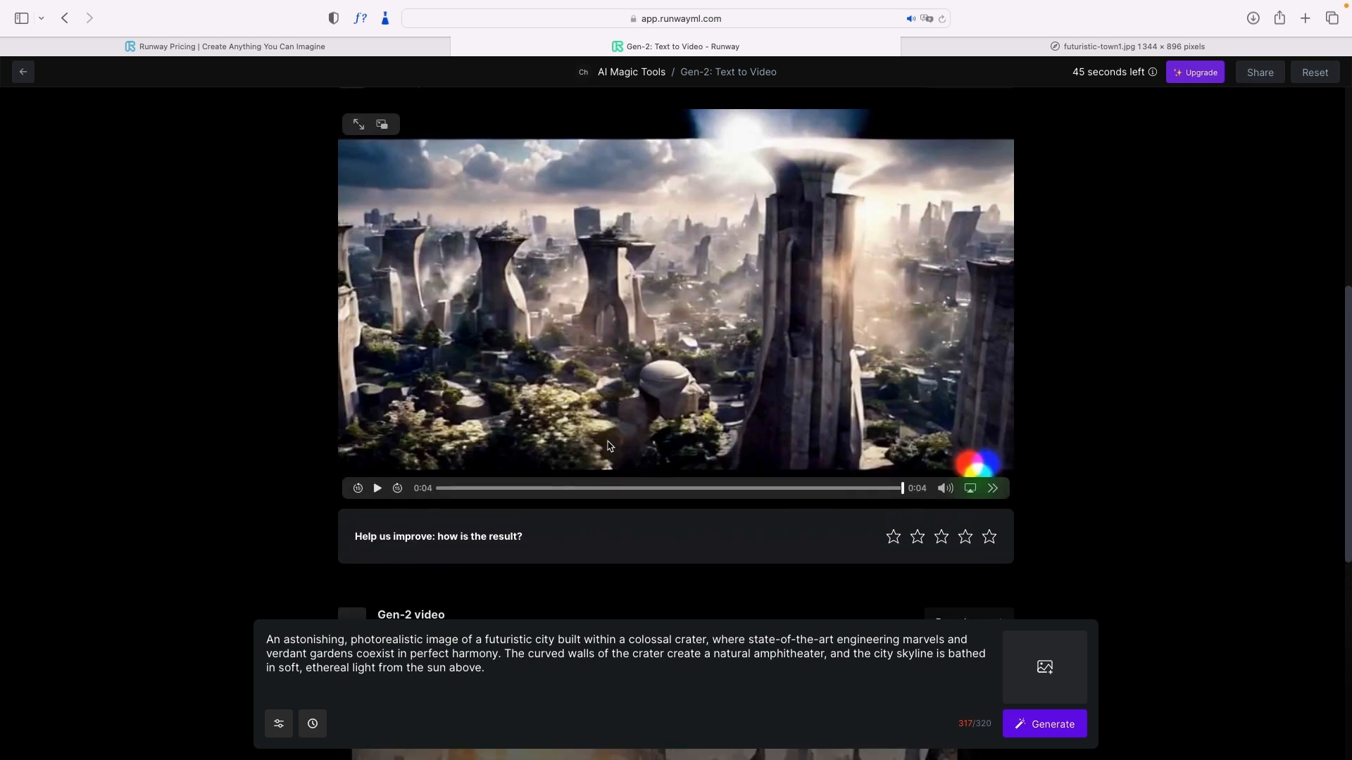
{"action": "left_click", "coordinate": [375, 504]}
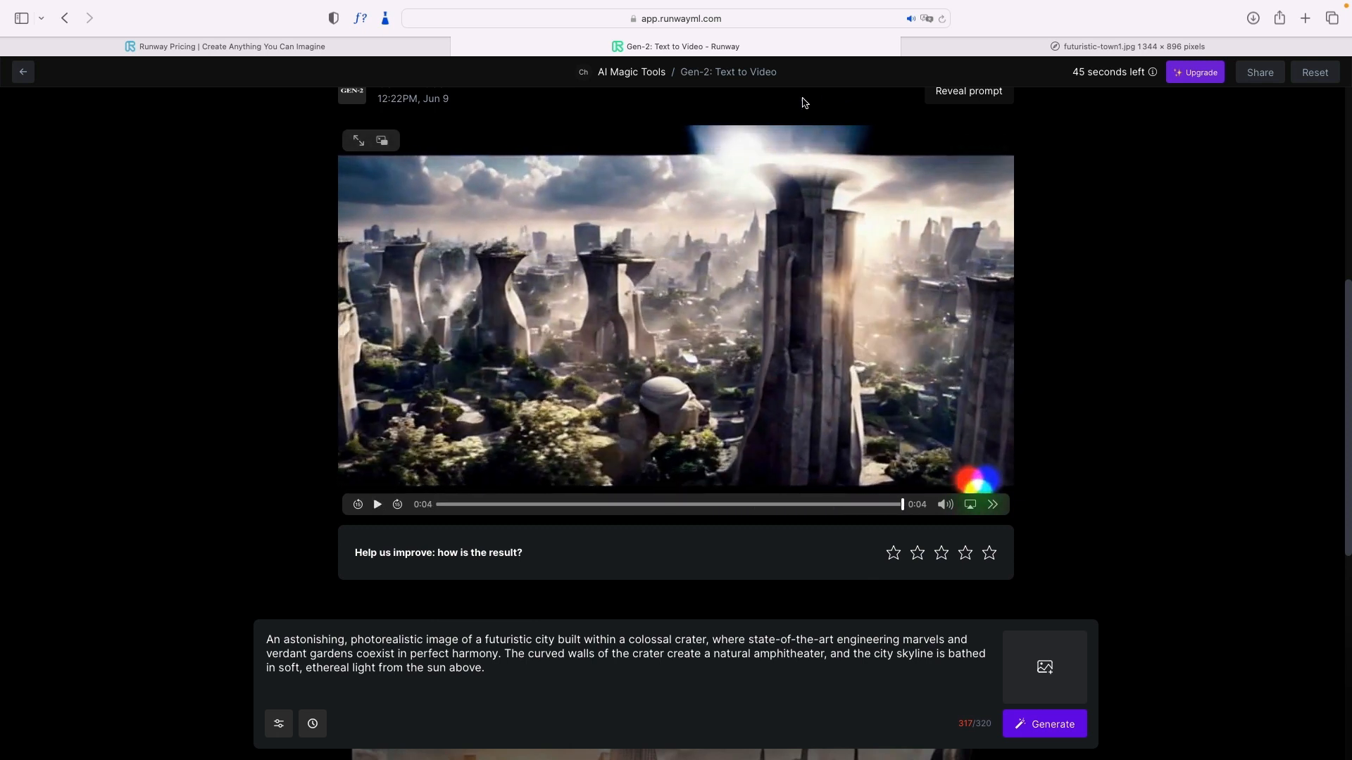
{"action": "scroll", "coordinate": [863, 358], "scroll_direction": "down", "scroll_amount": 7}
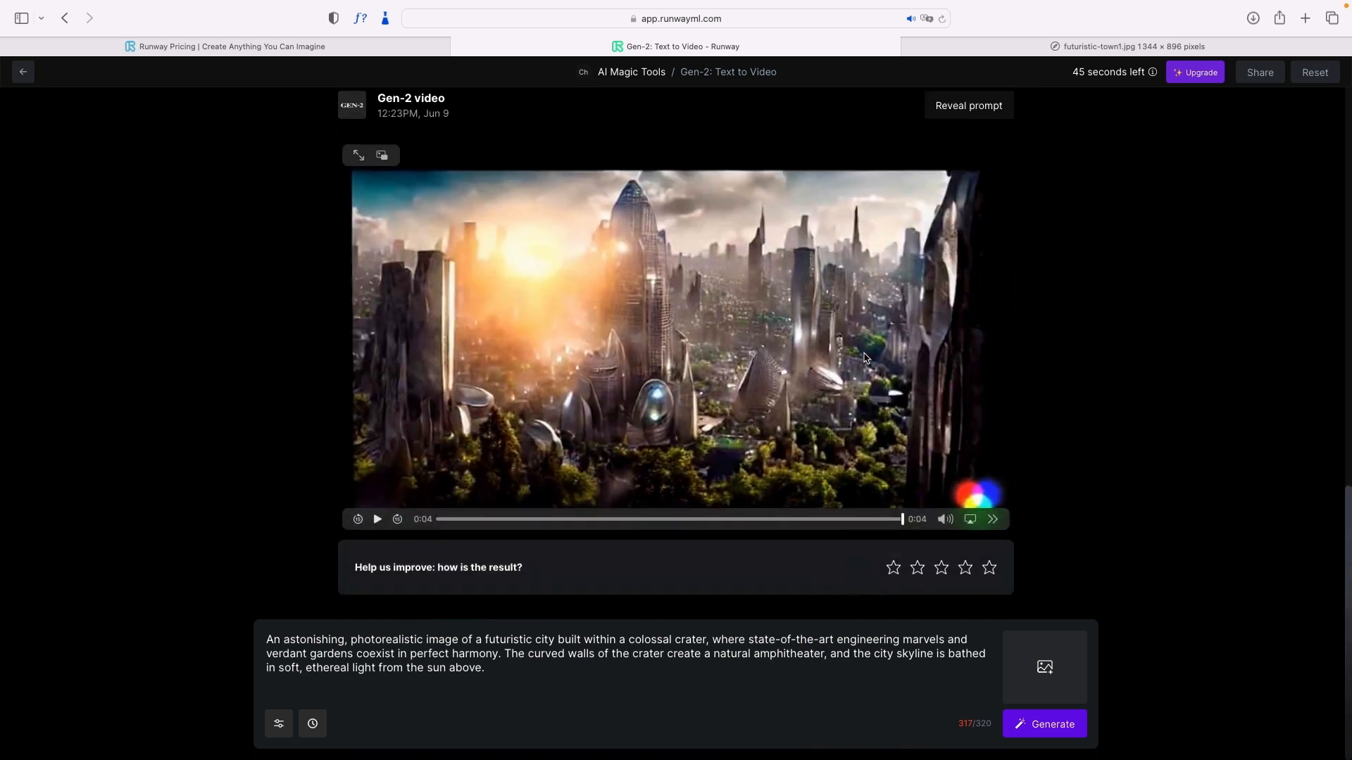
{"action": "left_click", "coordinate": [378, 533]}
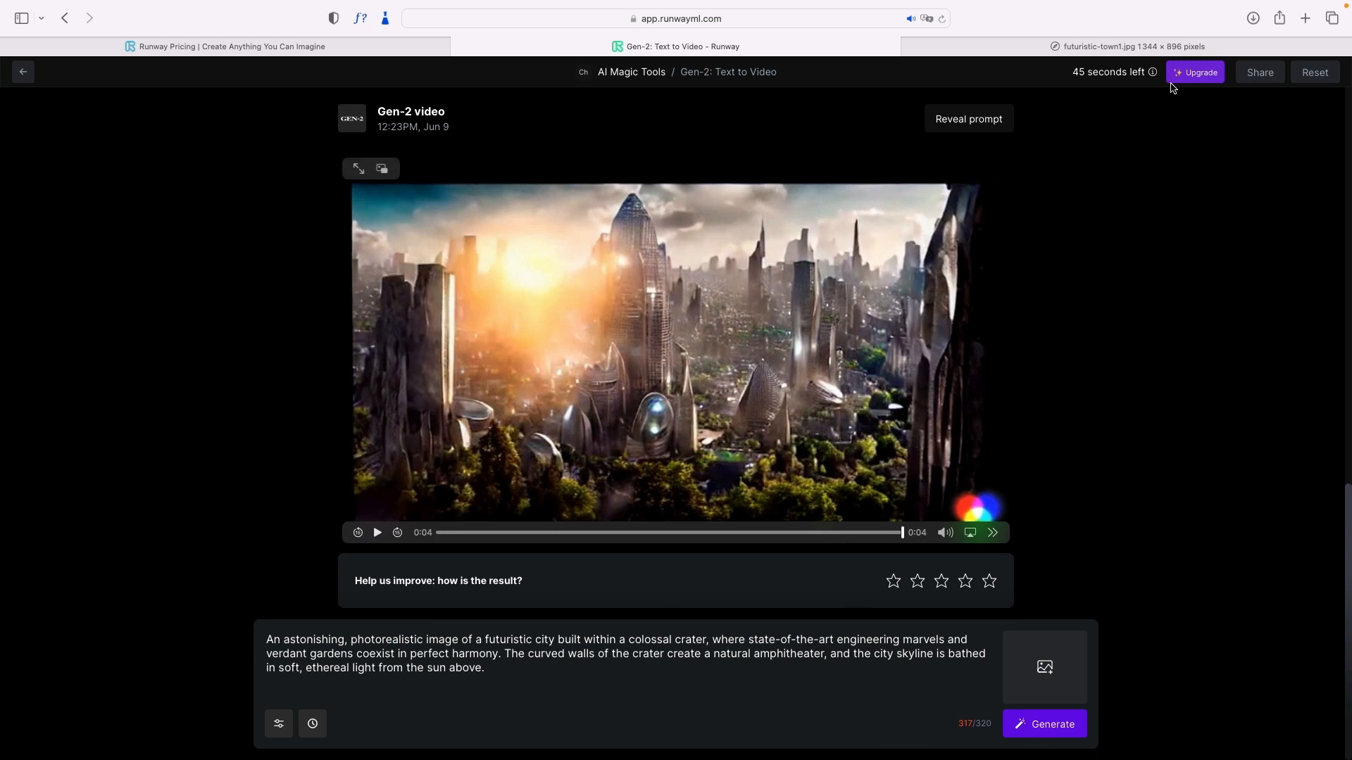
{"action": "mouse_move", "coordinate": [1079, 74]}
{"action": "scroll", "coordinate": [1070, 285], "scroll_direction": "down", "scroll_amount": 5}
{"action": "scroll", "coordinate": [1070, 285], "scroll_direction": "up", "scroll_amount": 5}
{"action": "left_click", "coordinate": [377, 533]}
{"action": "scroll", "coordinate": [639, 416], "scroll_direction": "down", "scroll_amount": 10}
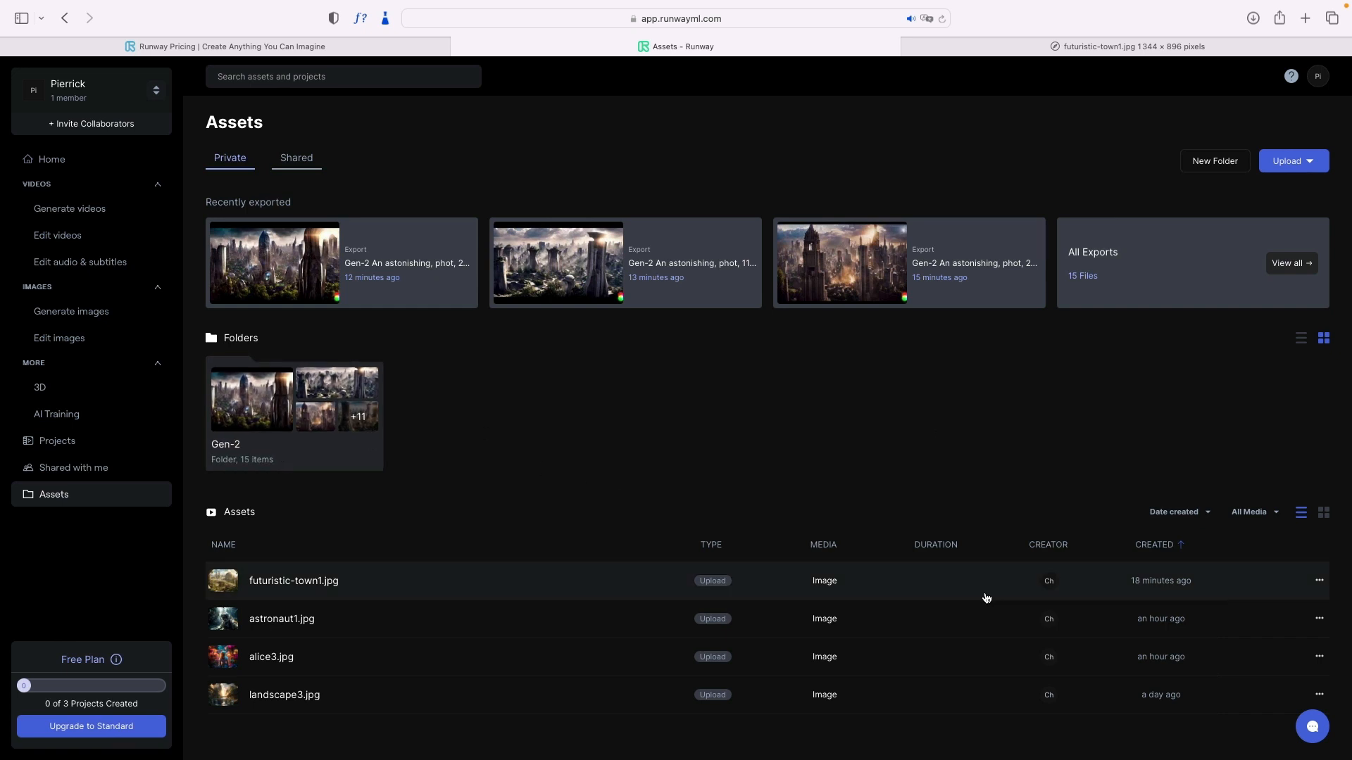
Step: Open the newest recently exported video in Assets and inspect the options available for it
{"action": "left_click", "coordinate": [266, 255]}
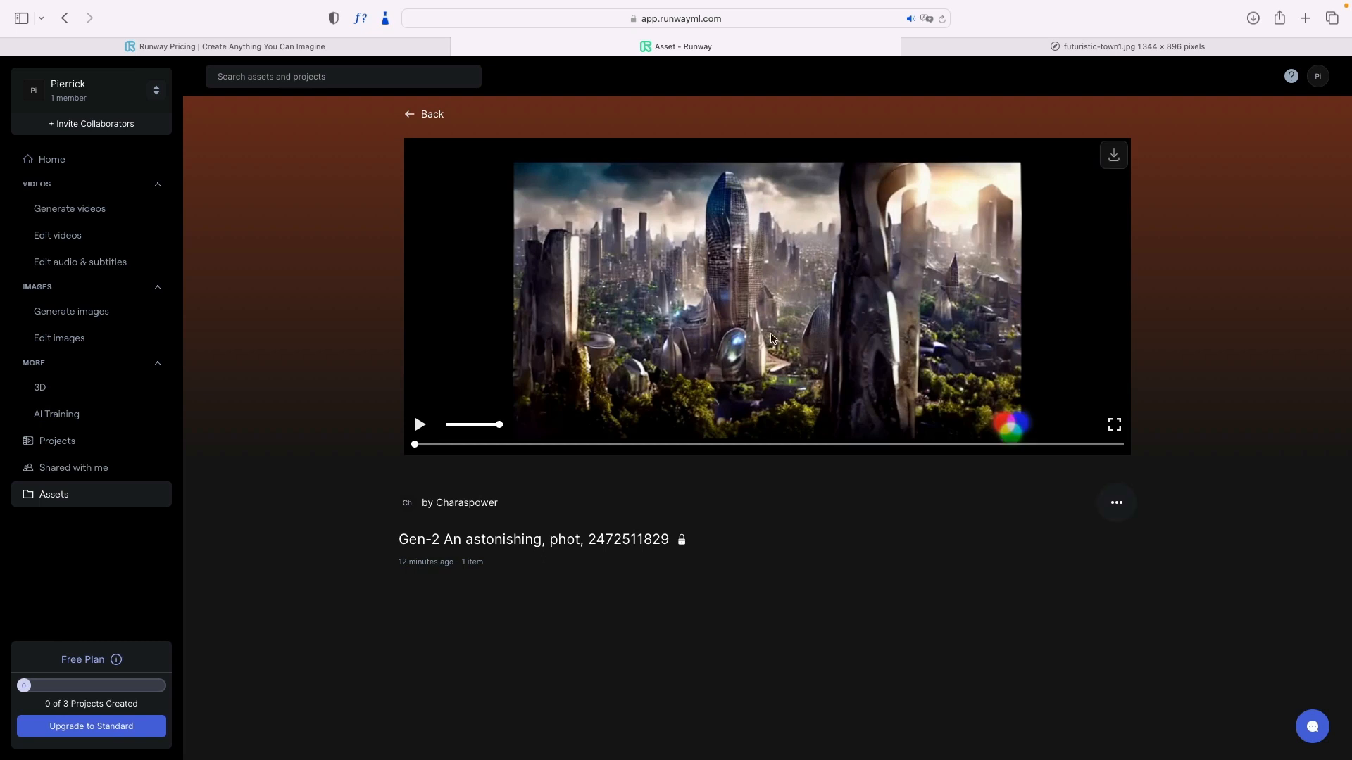
{"action": "left_click", "coordinate": [1118, 501]}
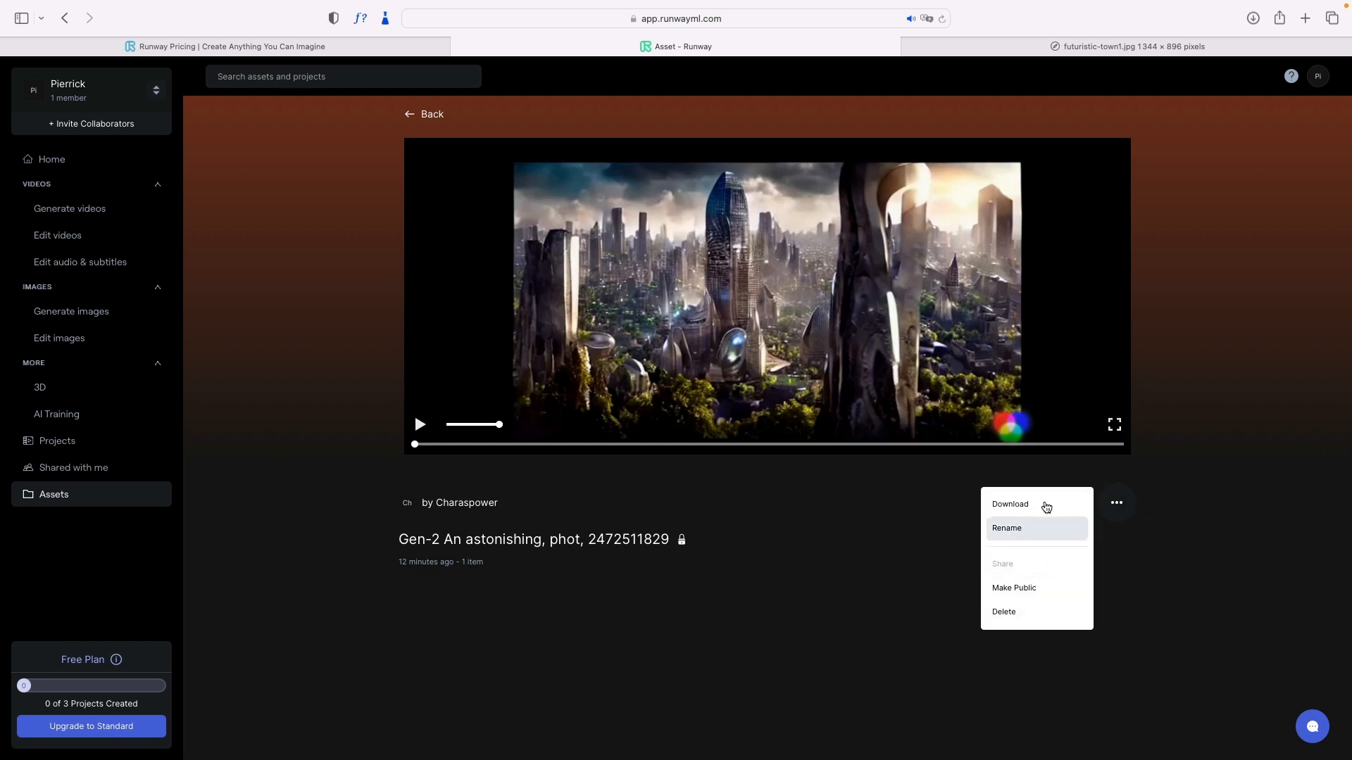
{"action": "left_click", "coordinate": [829, 553]}
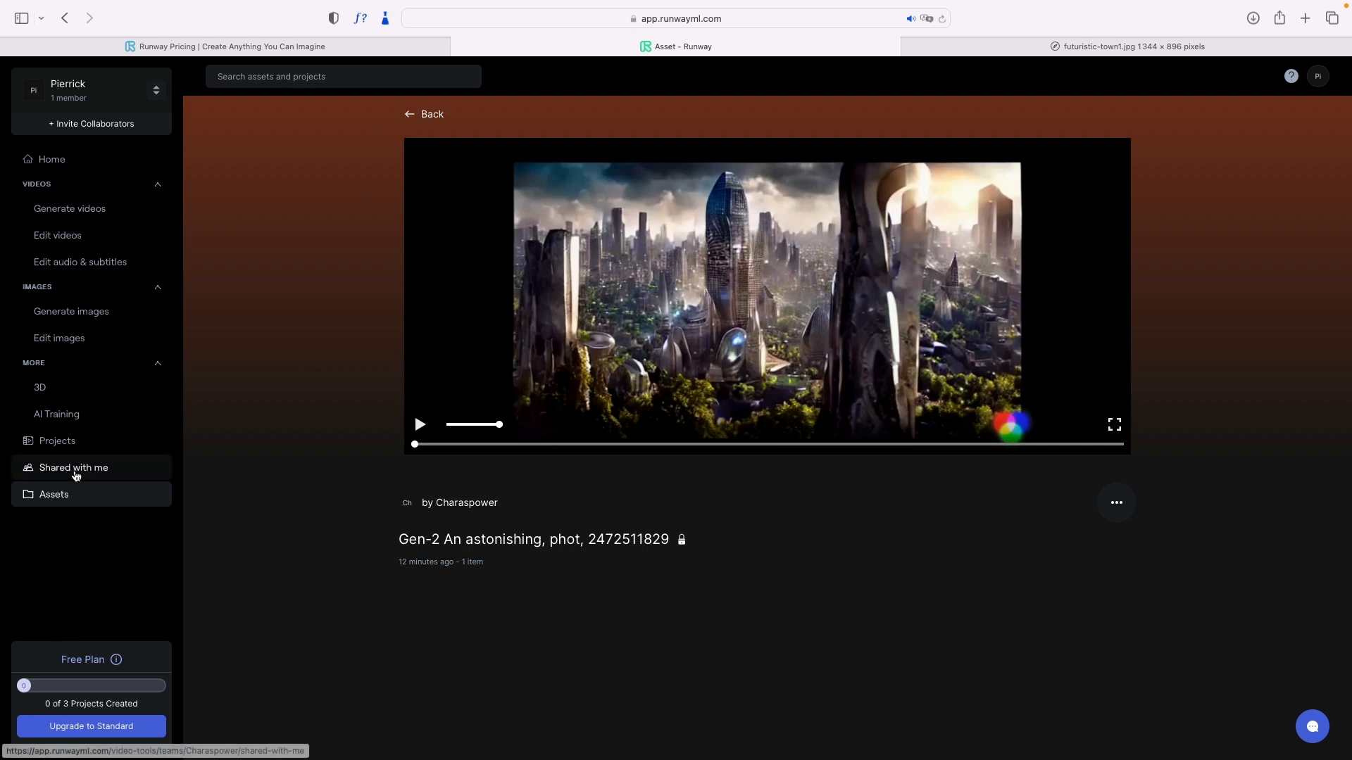
Step: Return to the Assets overview, open all exports and display them as a thumbnail grid
{"action": "left_click", "coordinate": [78, 497]}
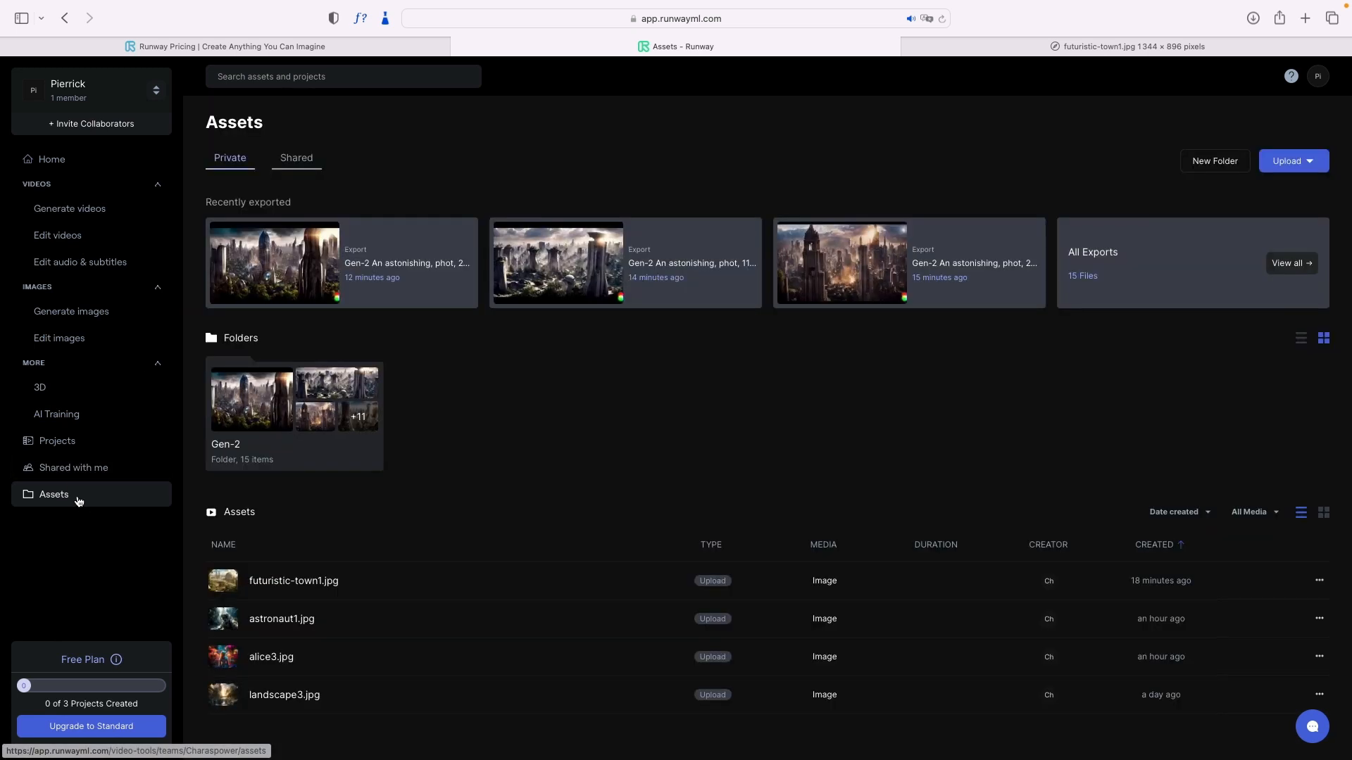
{"action": "left_click", "coordinate": [1297, 265]}
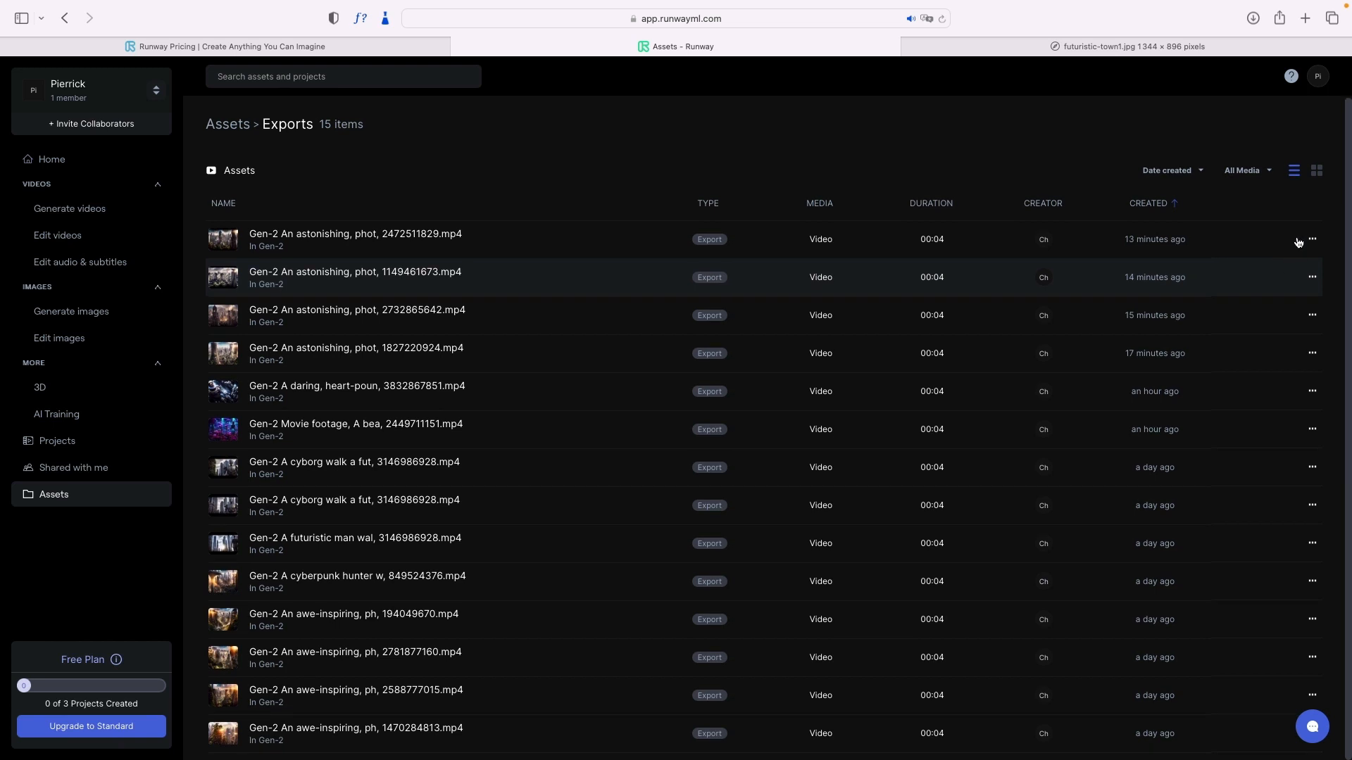
{"action": "left_click", "coordinate": [1318, 174]}
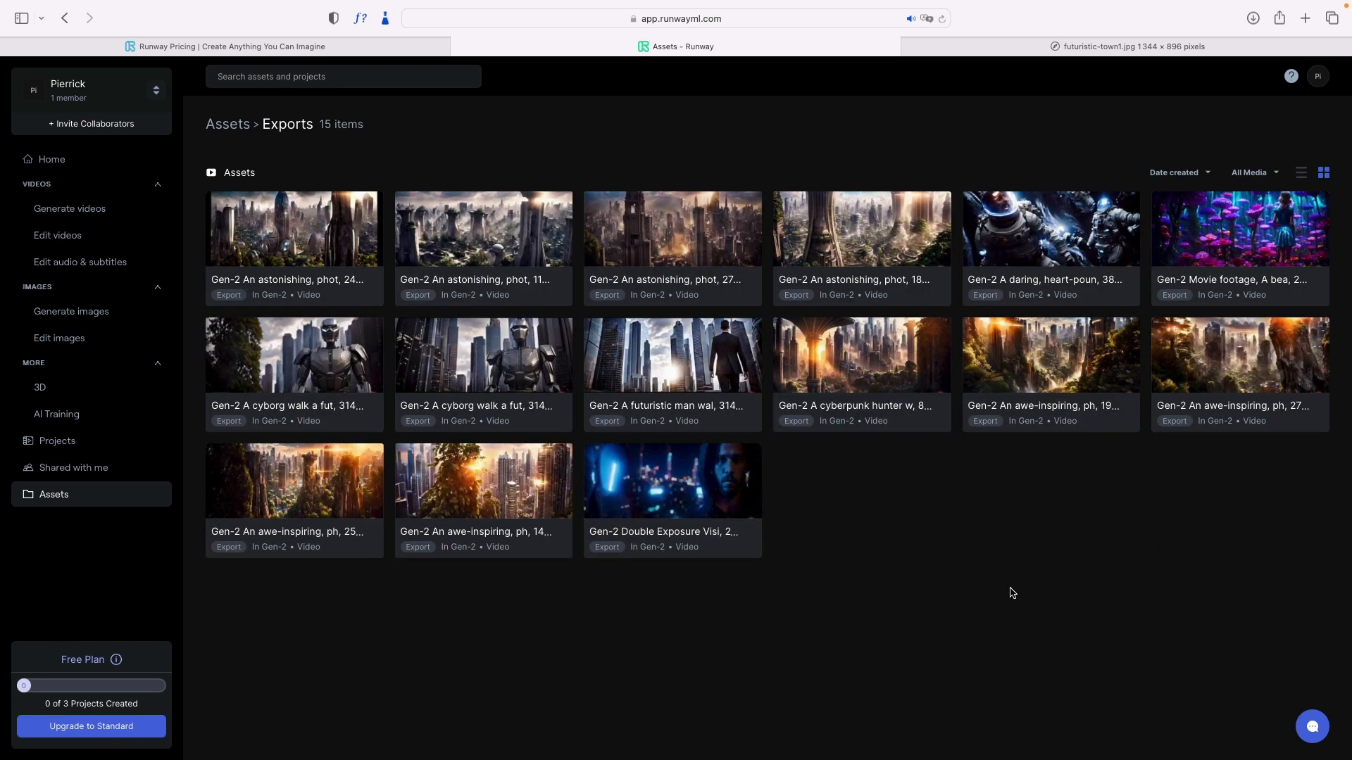